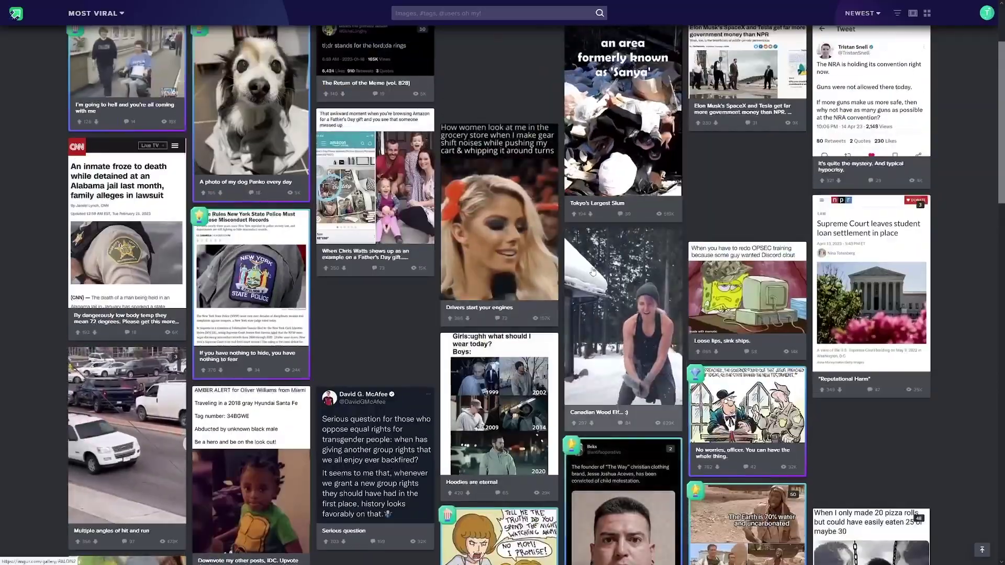
pyautogui.scroll(2, 554, 206)
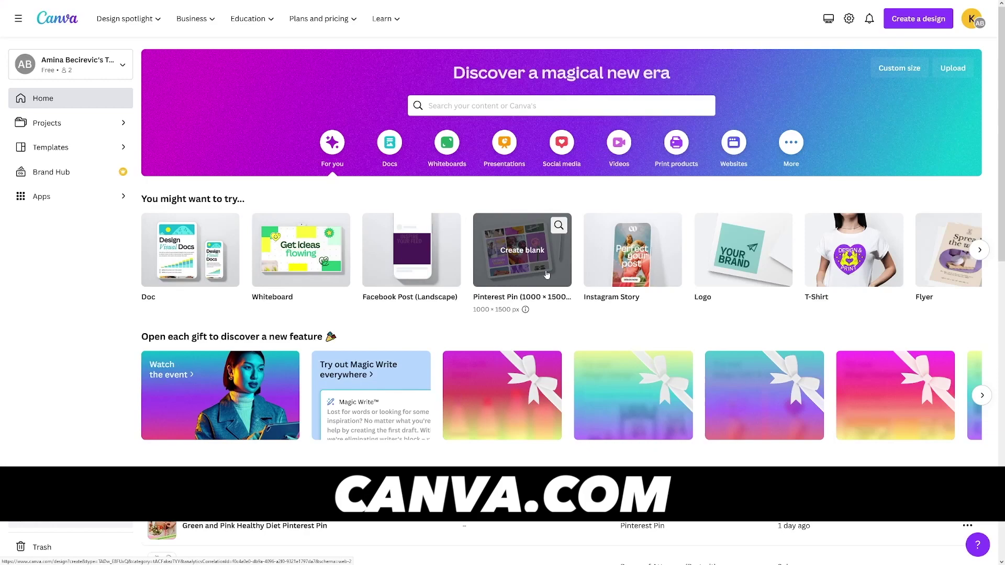
pyautogui.scroll(-2, 517, 263)
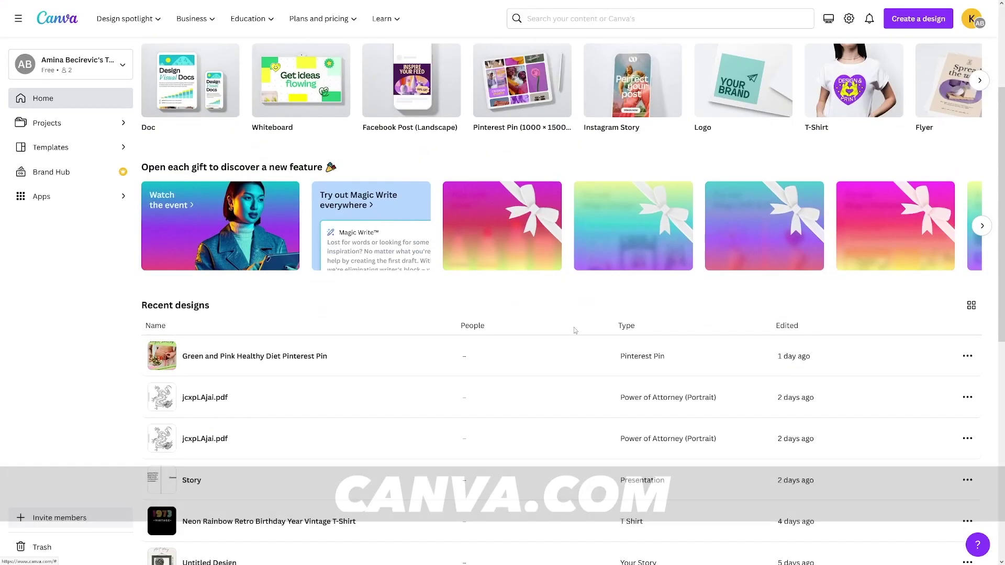
pyautogui.scroll(2, 574, 328)
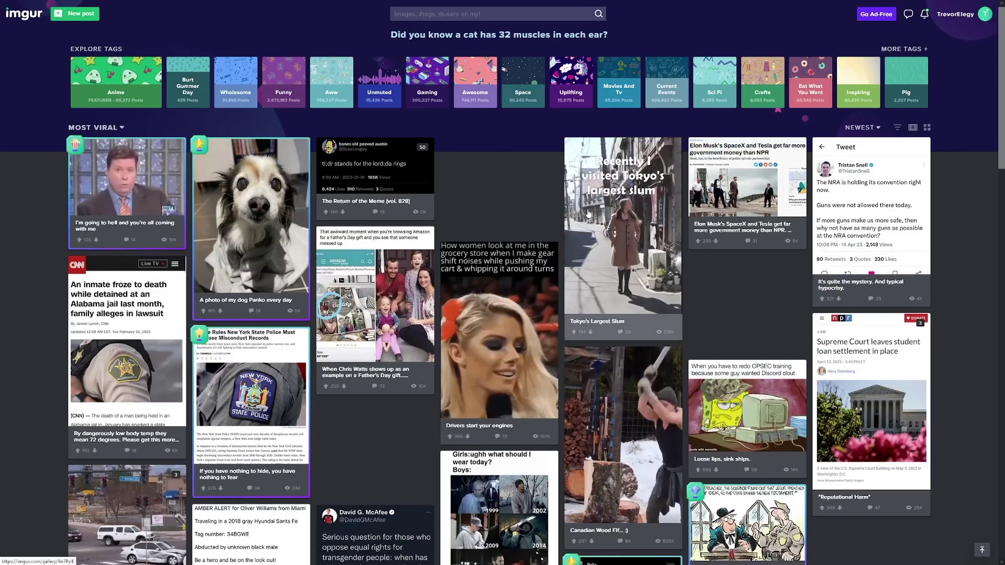
pyautogui.scroll(-1, 596, 212)
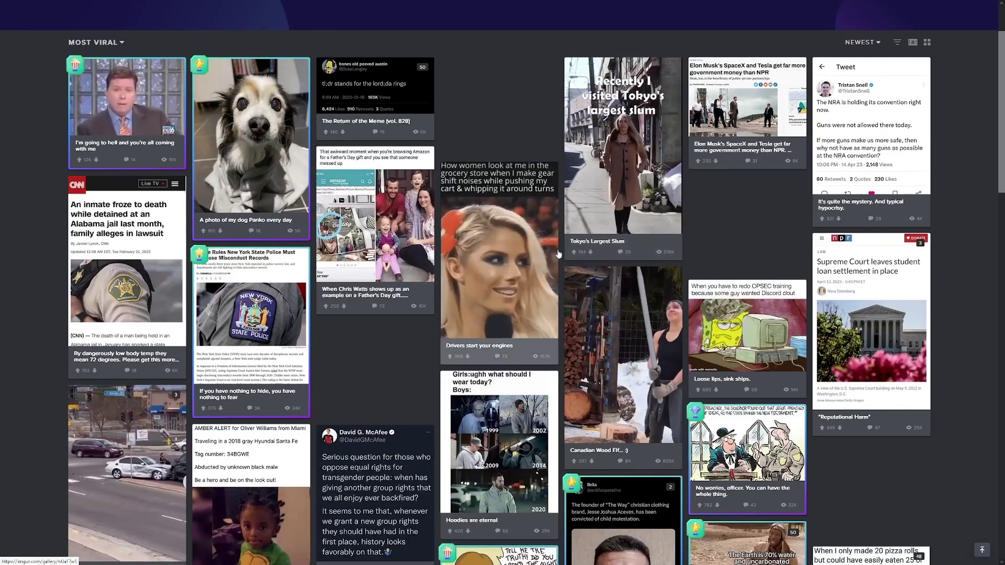
pyautogui.scroll(-3, 579, 238)
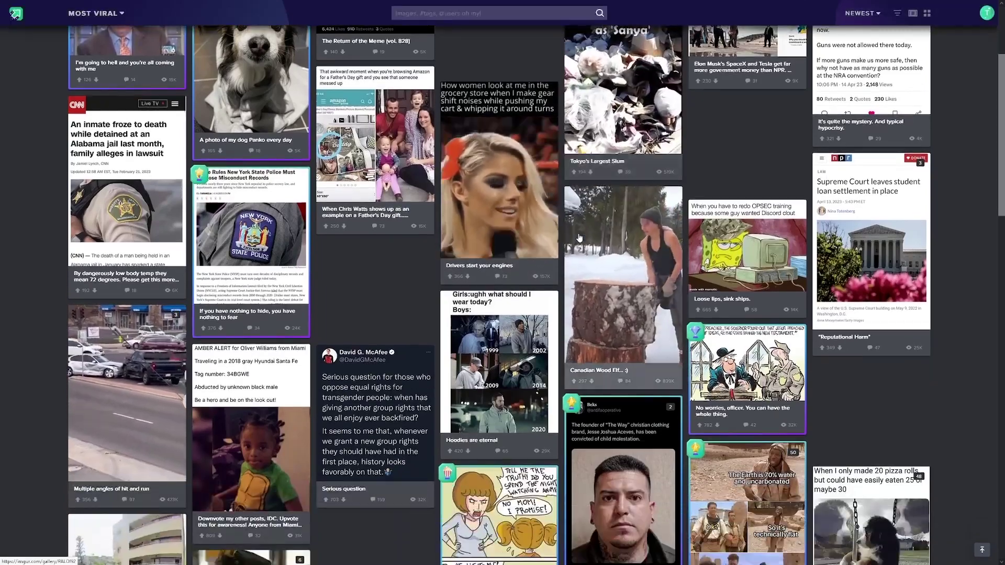
pyautogui.scroll(-2, 577, 237)
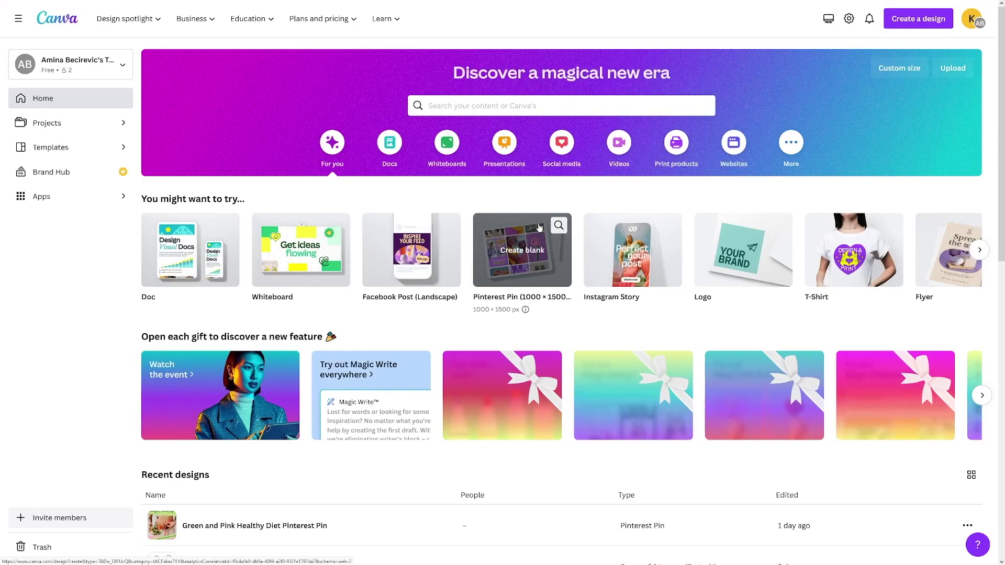
pyautogui.scroll(-2, 539, 227)
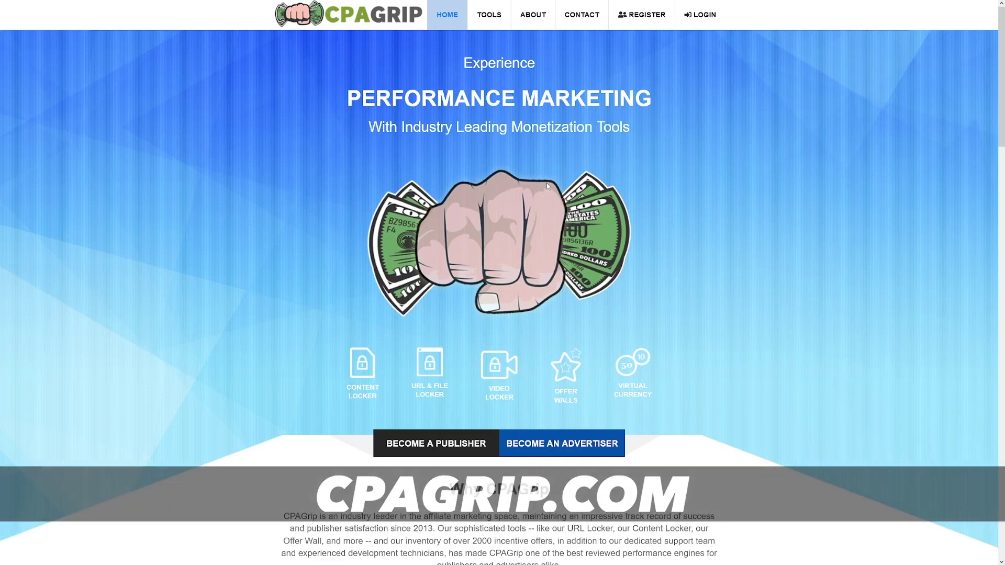
pyautogui.scroll(-2, 672, 210)
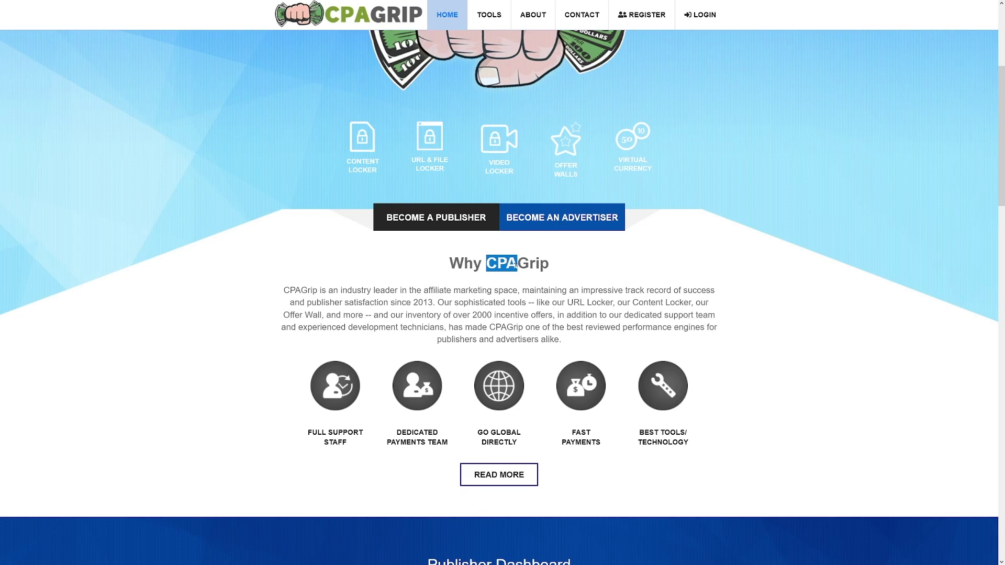
# Step: Go to CPAGrip's new-member REGISTER page from the top navigation
pyautogui.click(551, 269)
pyautogui.scroll(3, 592, 205)
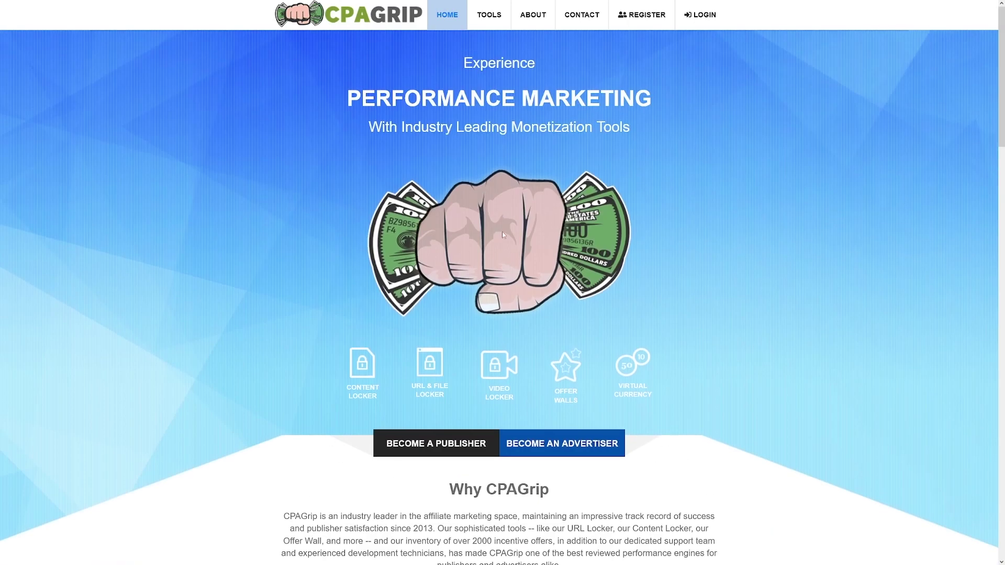
pyautogui.click(643, 22)
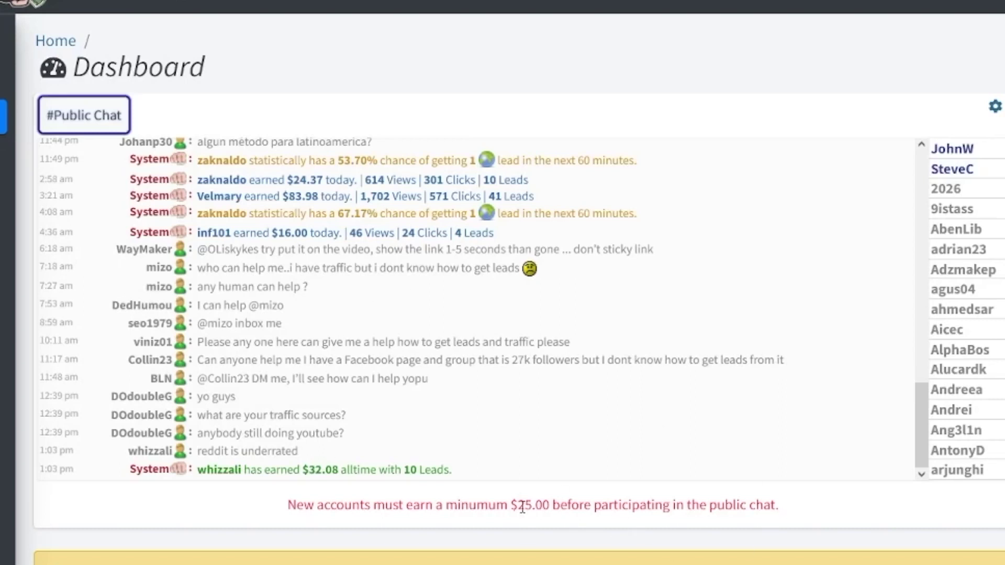
# Step: Note the $25.00 minimum earnings notice and expand the Offer Tools sidebar section
pyautogui.moveTo(513, 506); pyautogui.dragTo(650, 504)
pyautogui.click(650, 505)
pyautogui.scroll(-5, 668, 327)
pyautogui.scroll(-1, 753, 416)
pyautogui.scroll(6, 910, 534)
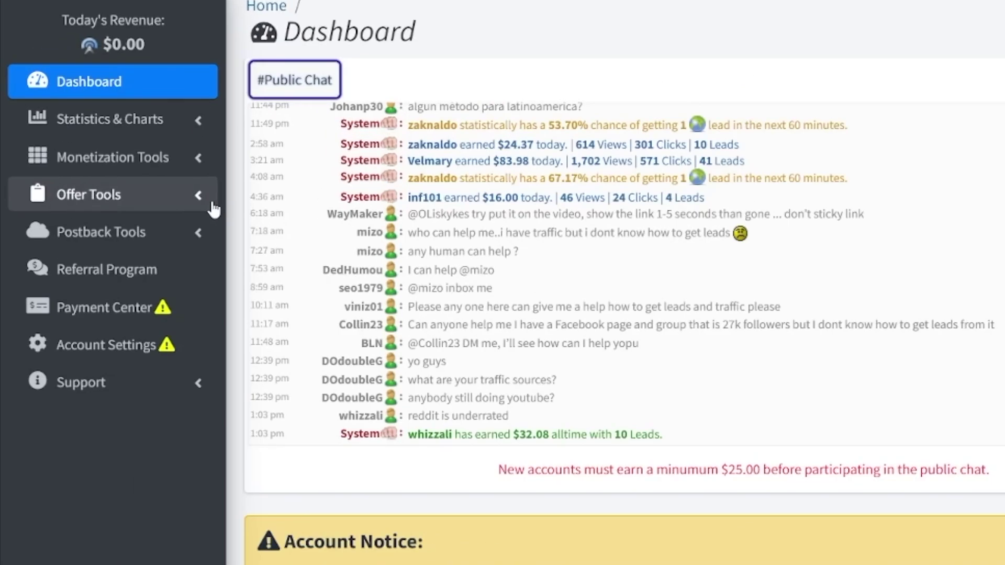
pyautogui.click(202, 202)
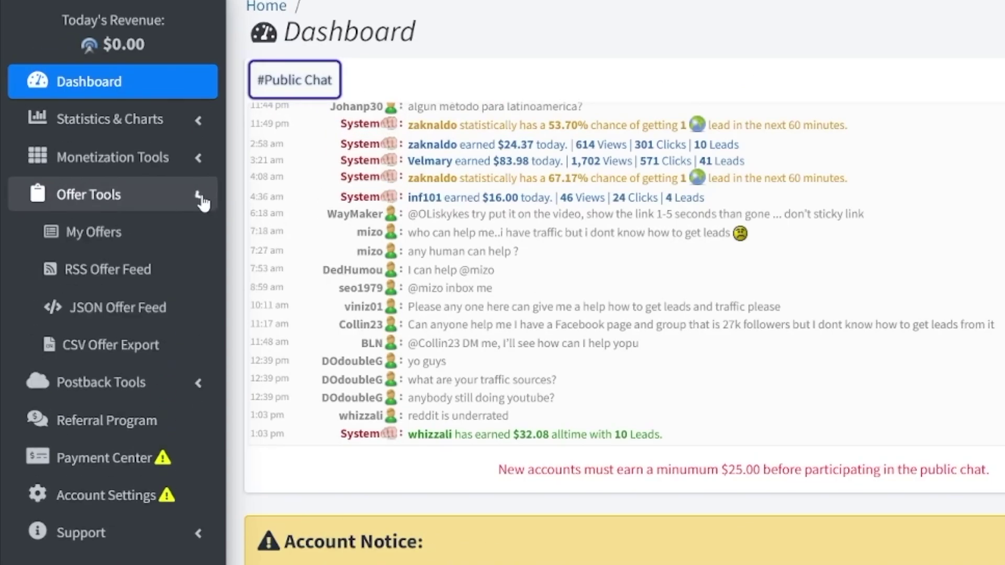
# Step: Show the My Offers table of available offers with payouts and dates
pyautogui.click(133, 236)
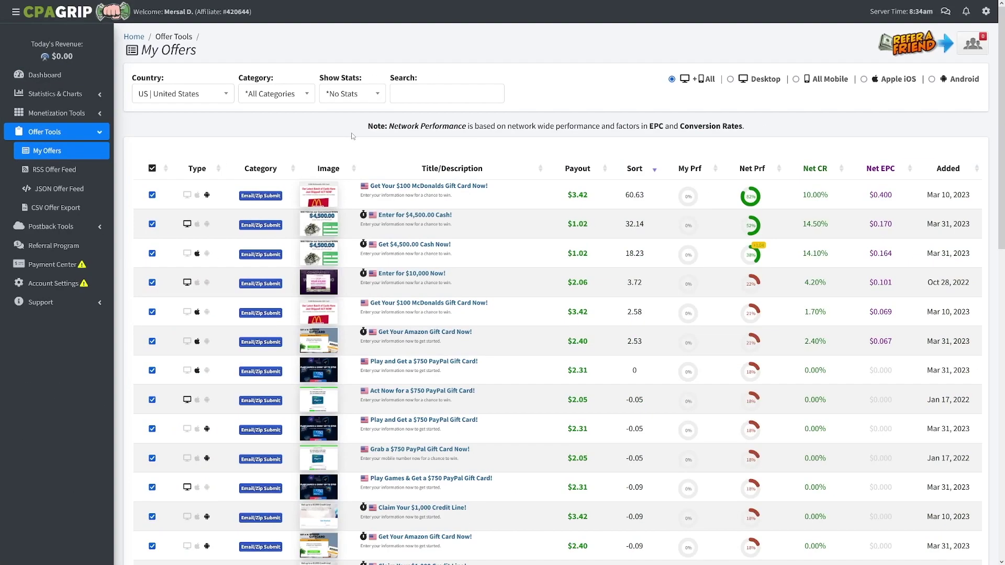
pyautogui.scroll(-5, 566, 249)
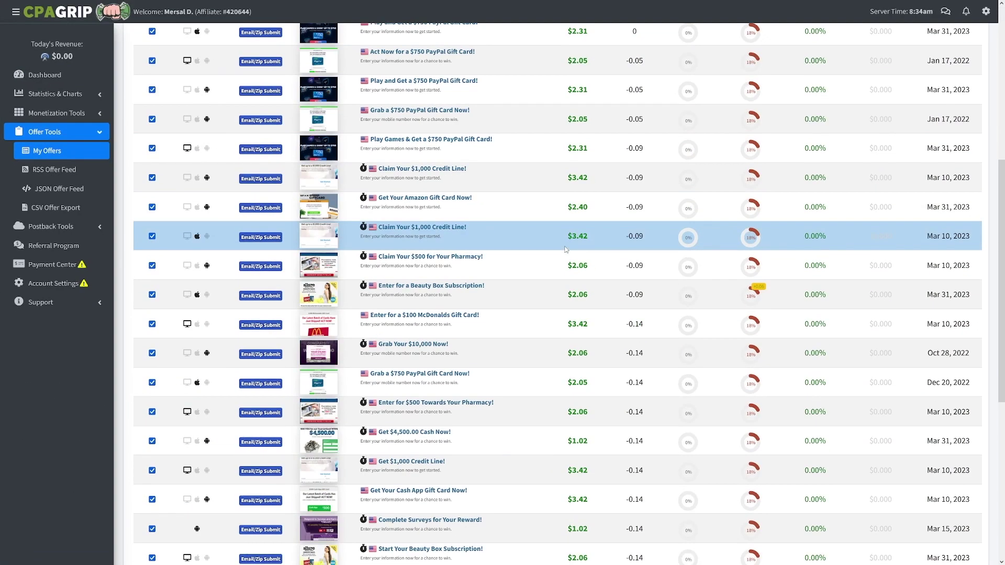
pyautogui.scroll(-3, 566, 249)
pyautogui.scroll(-1, 565, 249)
pyautogui.scroll(2, 530, 287)
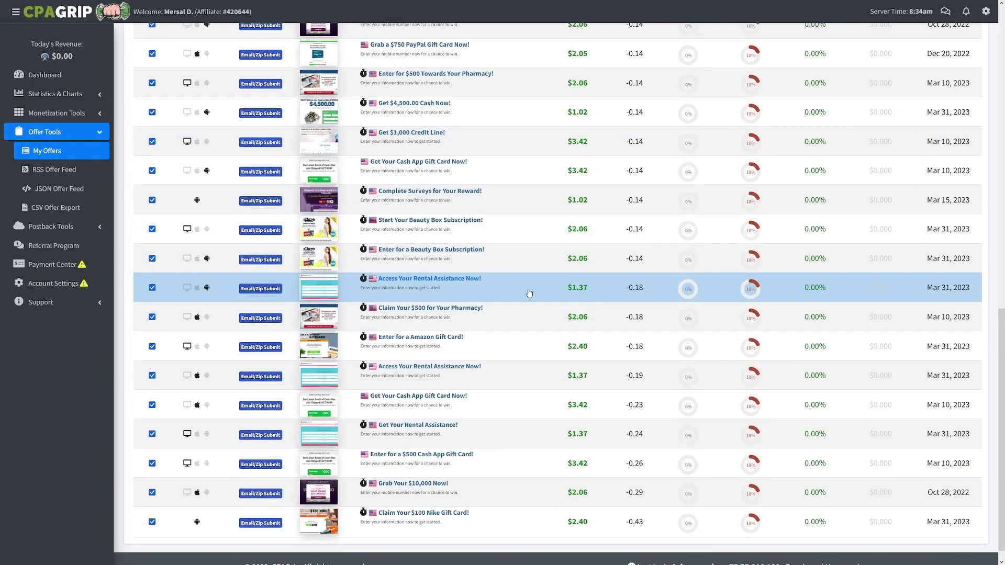
pyautogui.scroll(1, 529, 293)
pyautogui.scroll(1, 528, 293)
pyautogui.scroll(2, 528, 293)
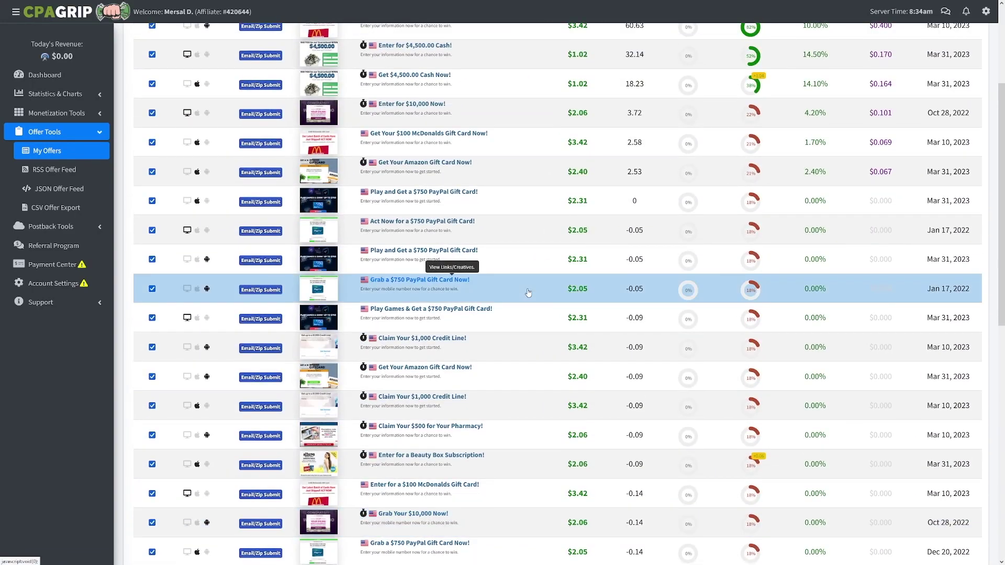
pyautogui.scroll(2, 528, 293)
pyautogui.scroll(-1, 518, 291)
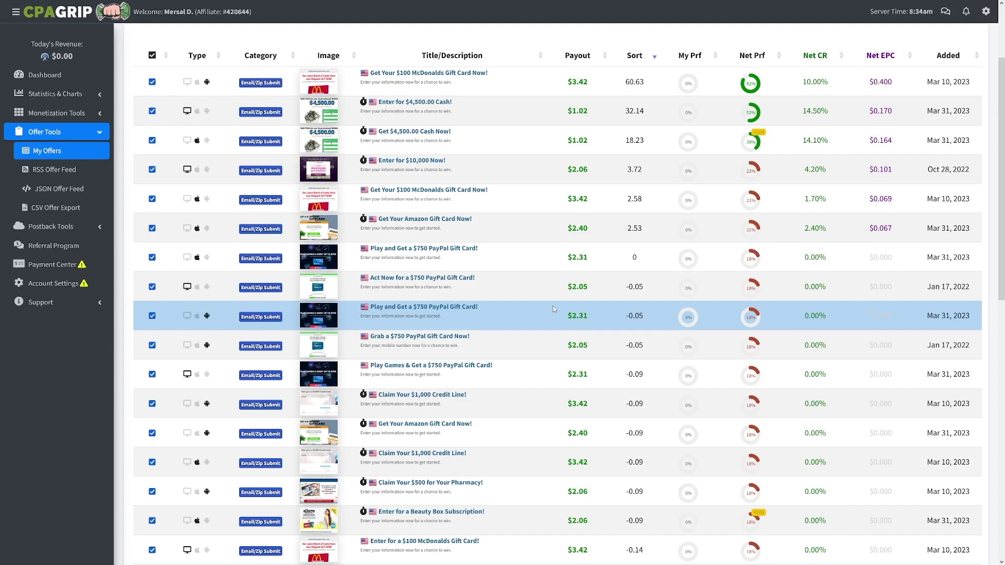
pyautogui.scroll(1, 553, 308)
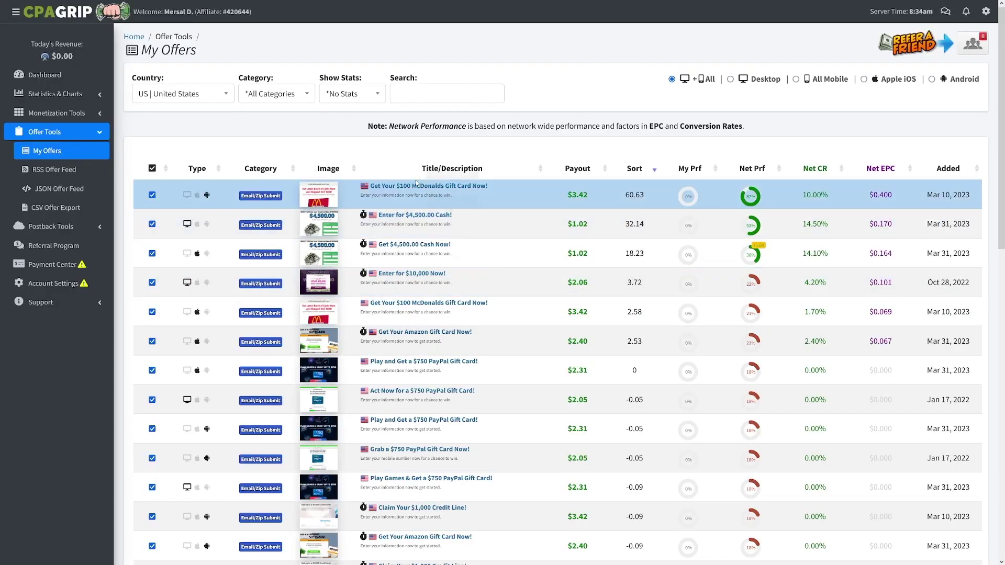
# Step: View the 'Get Your $100 McDonalds Gift Card Now!' offer details with its $3.42 payout and tracking link
pyautogui.click(416, 186)
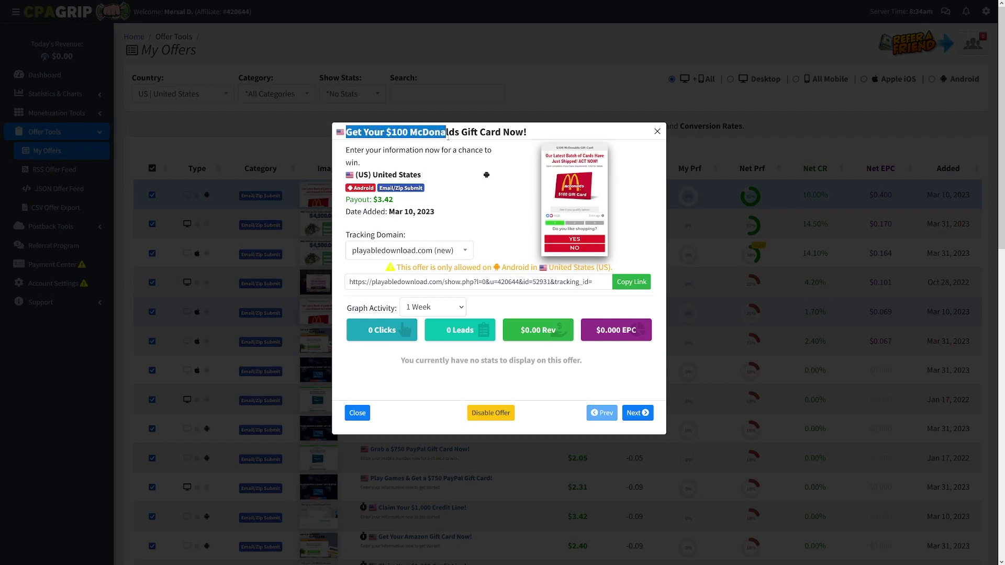
pyautogui.moveTo(511, 132); pyautogui.dragTo(528, 132)
pyautogui.click(492, 185)
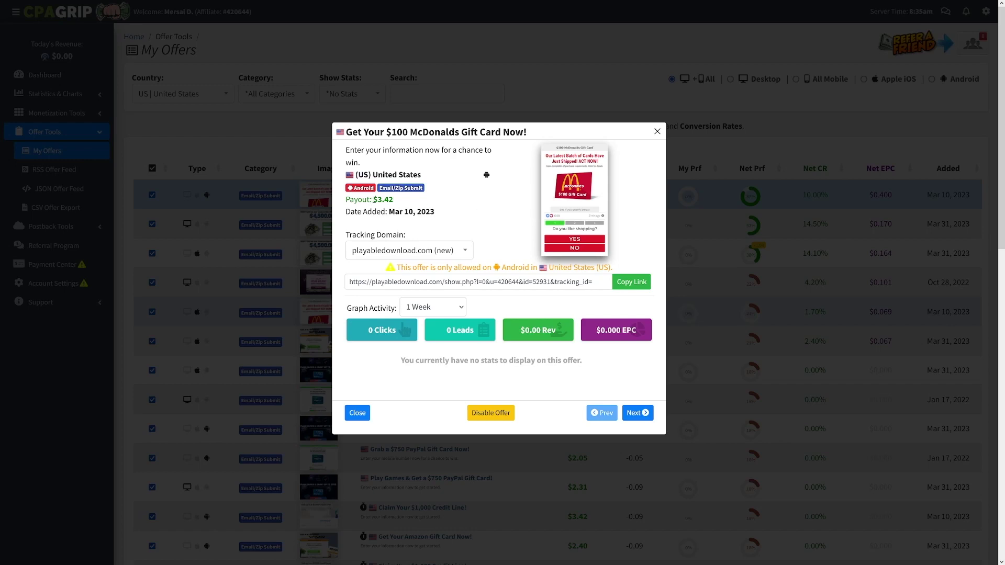
pyautogui.click(395, 203)
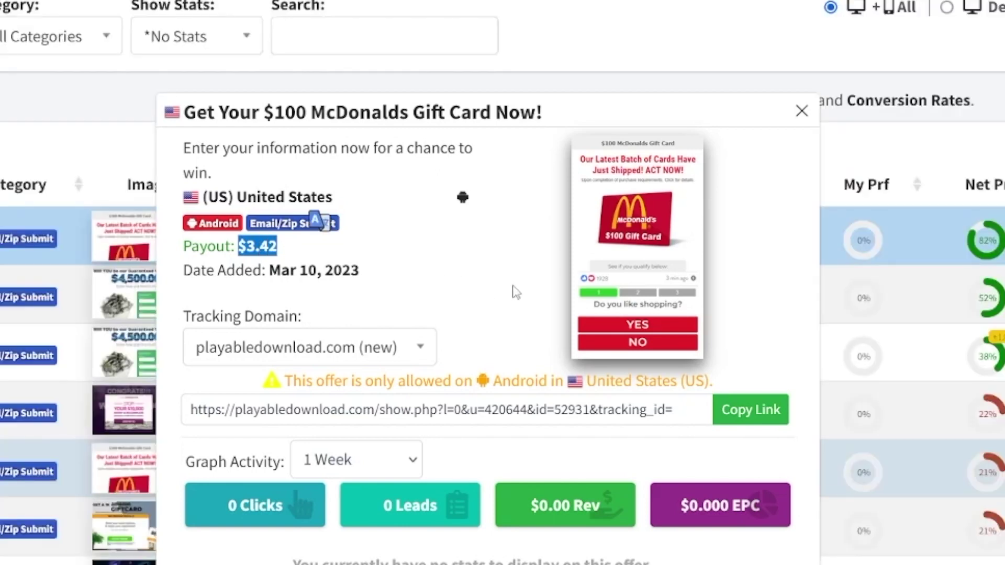
pyautogui.click(514, 292)
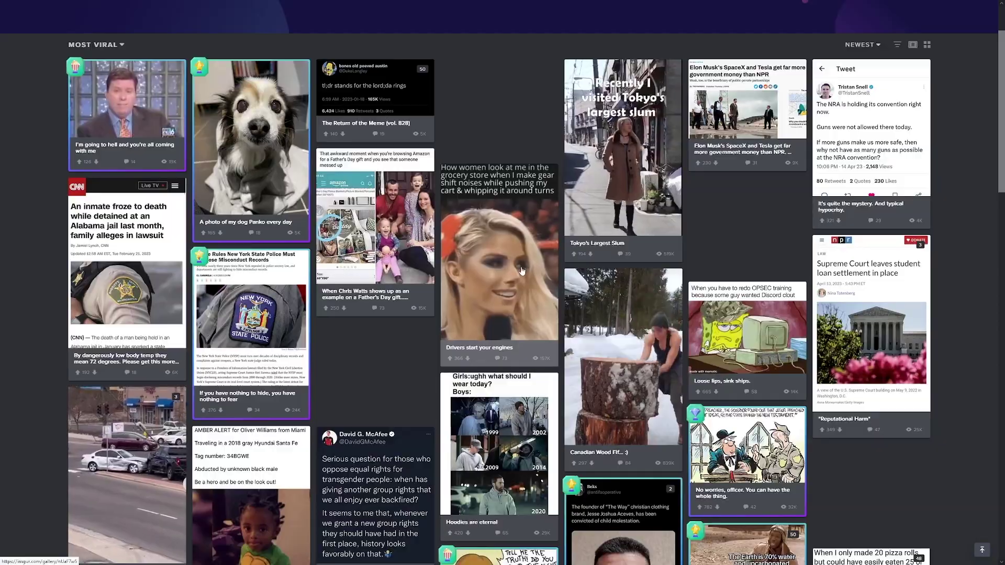
pyautogui.scroll(-3, 523, 270)
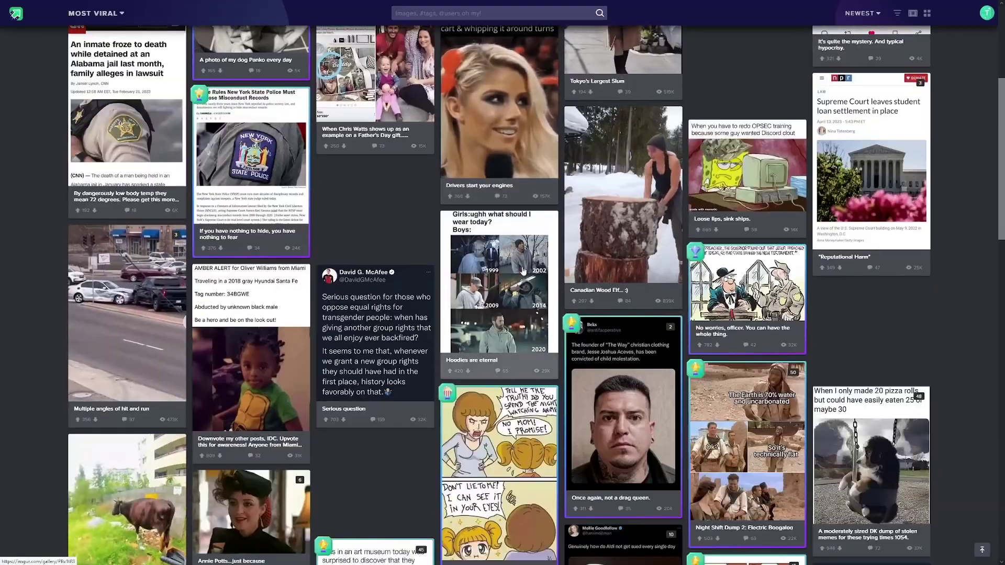
pyautogui.scroll(-3, 523, 270)
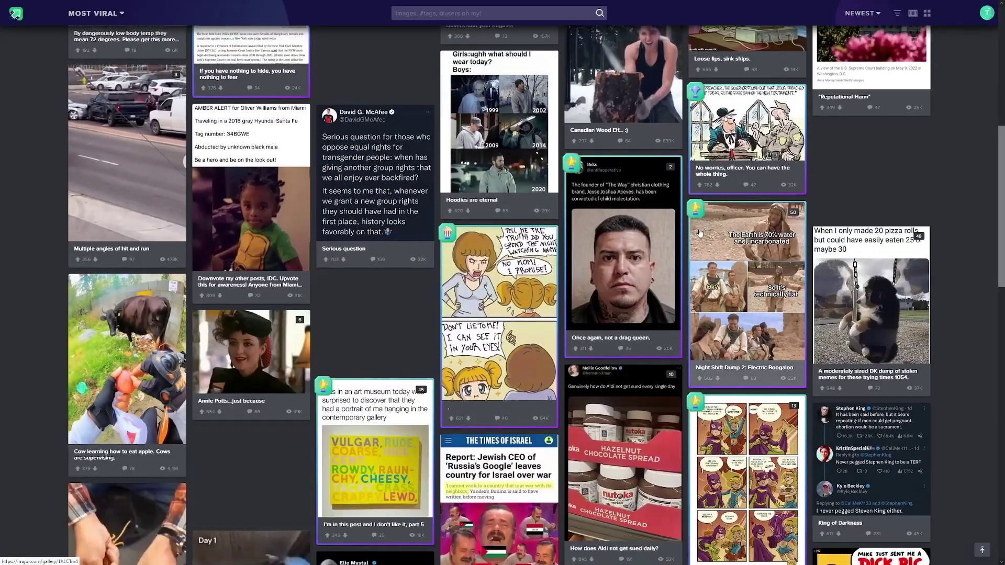
pyautogui.scroll(-2, 699, 233)
pyautogui.scroll(-1, 699, 233)
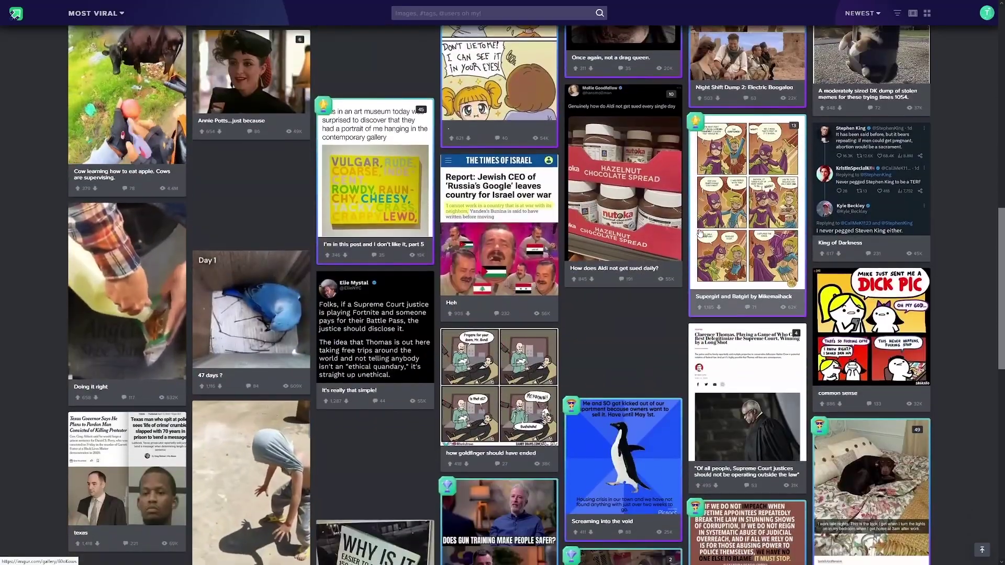
pyautogui.scroll(-1, 697, 232)
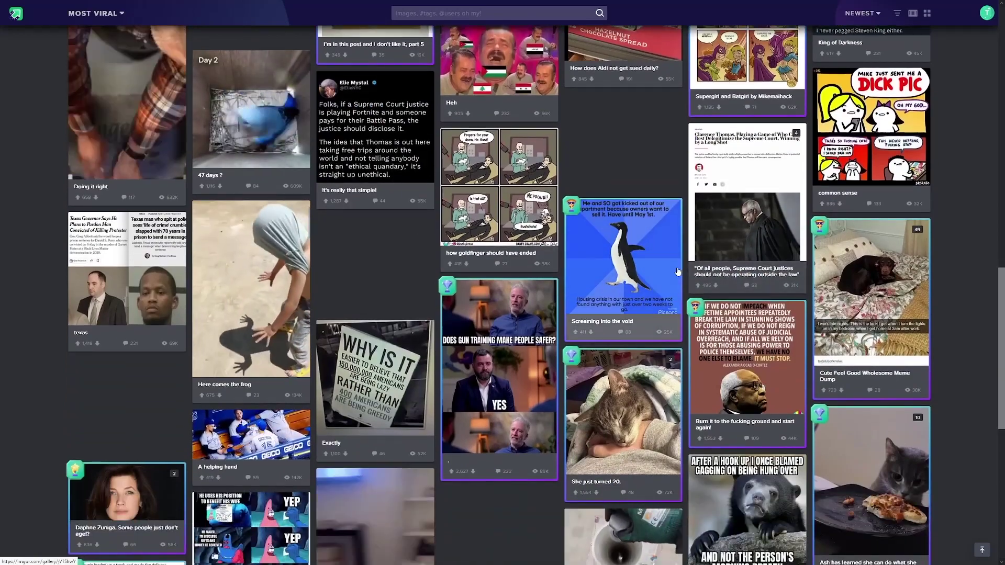
pyautogui.scroll(-2, 698, 235)
pyautogui.scroll(-2, 700, 239)
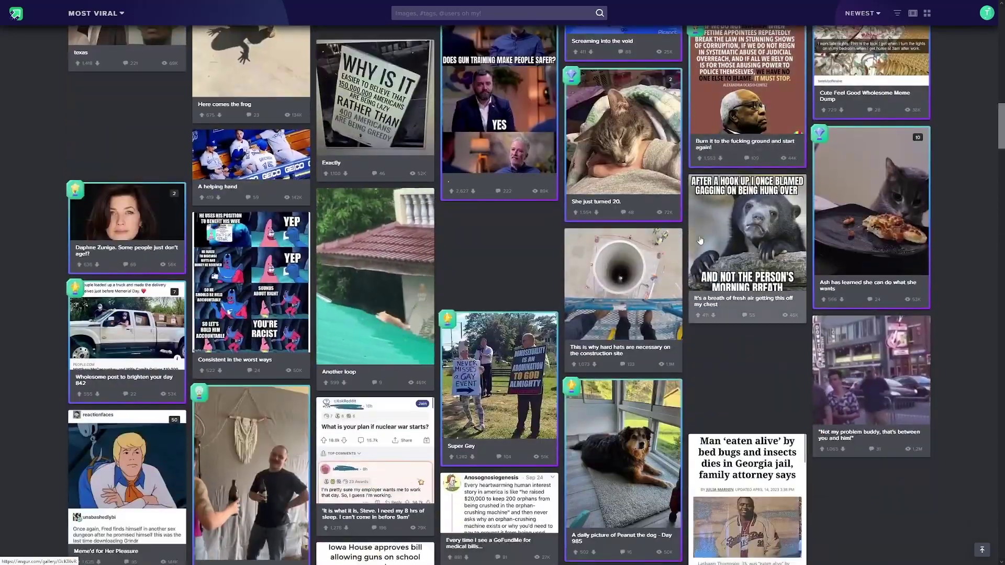
pyautogui.scroll(-2, 541, 289)
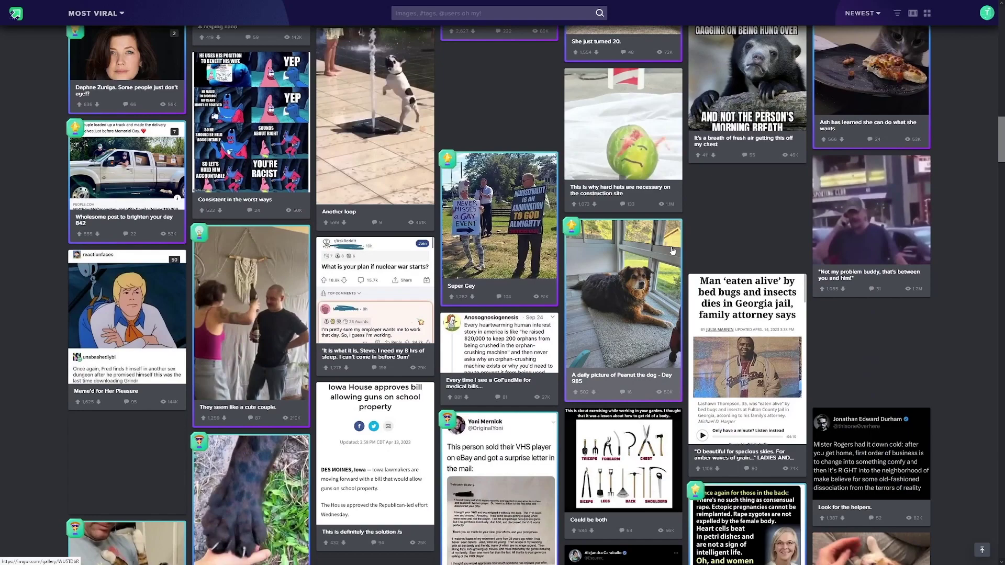
pyautogui.scroll(-1, 656, 247)
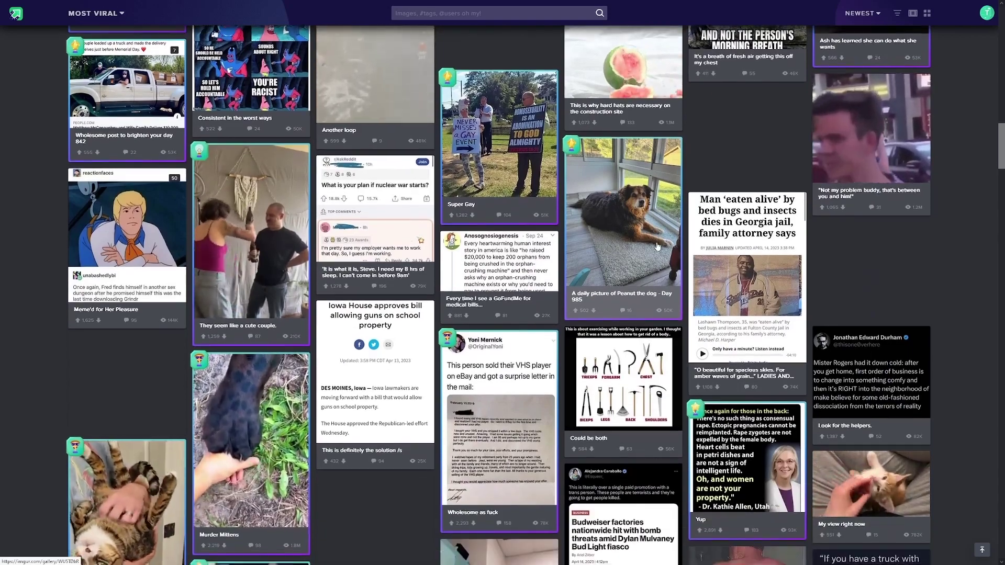
pyautogui.scroll(-2, 536, 159)
pyautogui.scroll(-2, 573, 204)
pyautogui.scroll(-2, 606, 251)
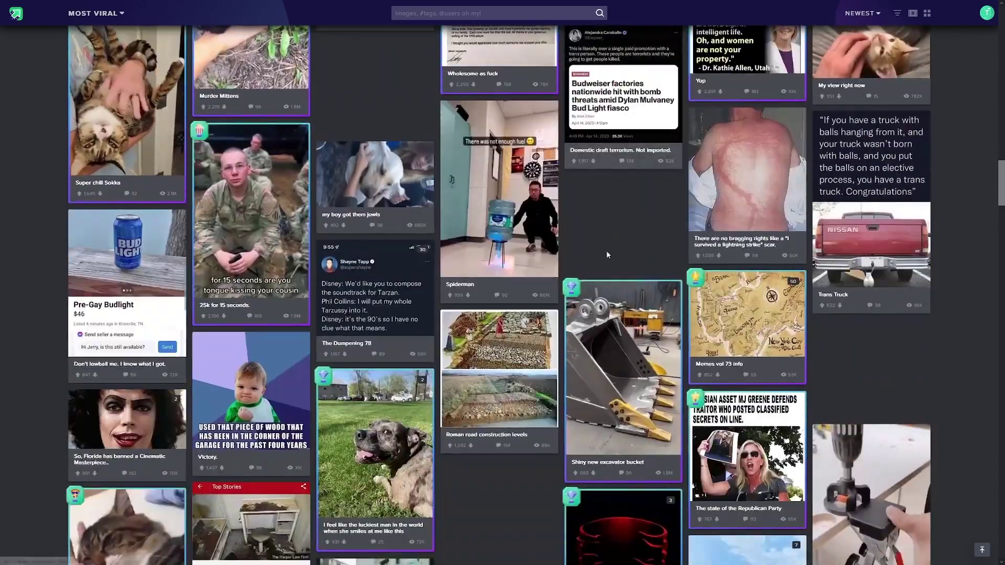
pyautogui.scroll(5, 616, 251)
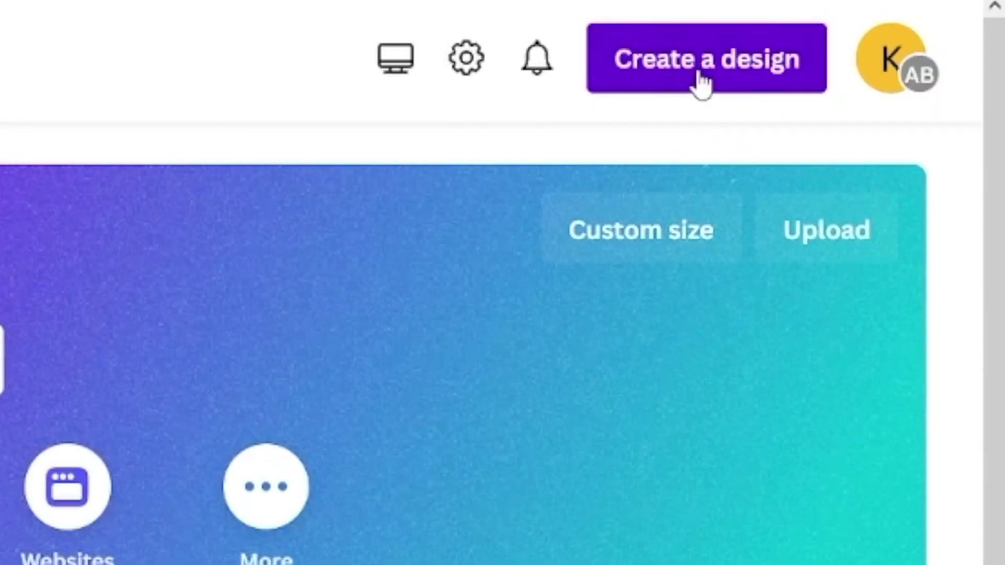
# Step: Start a new blank Instagram Story design from Create a design
pyautogui.click(701, 84)
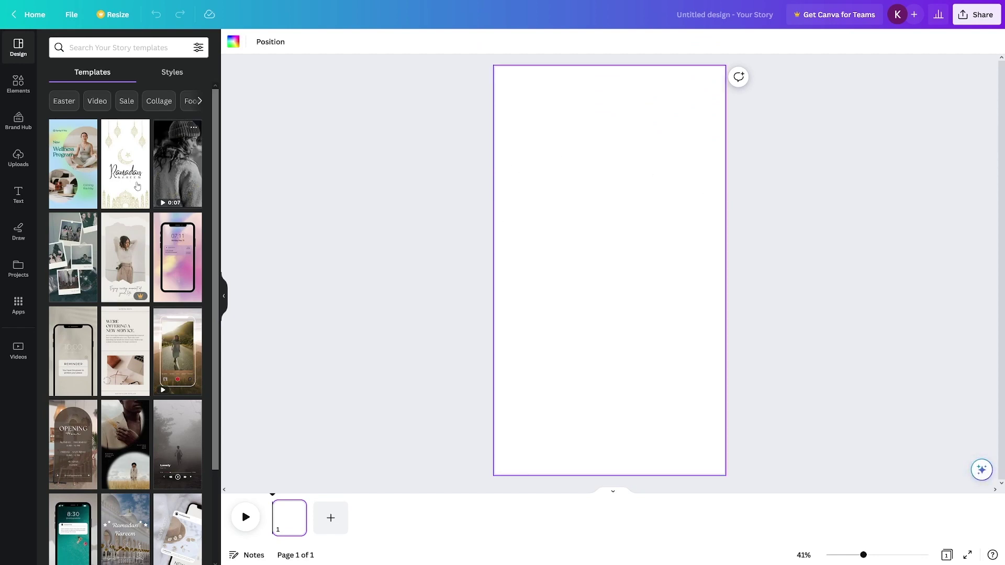
pyautogui.scroll(-1, 145, 232)
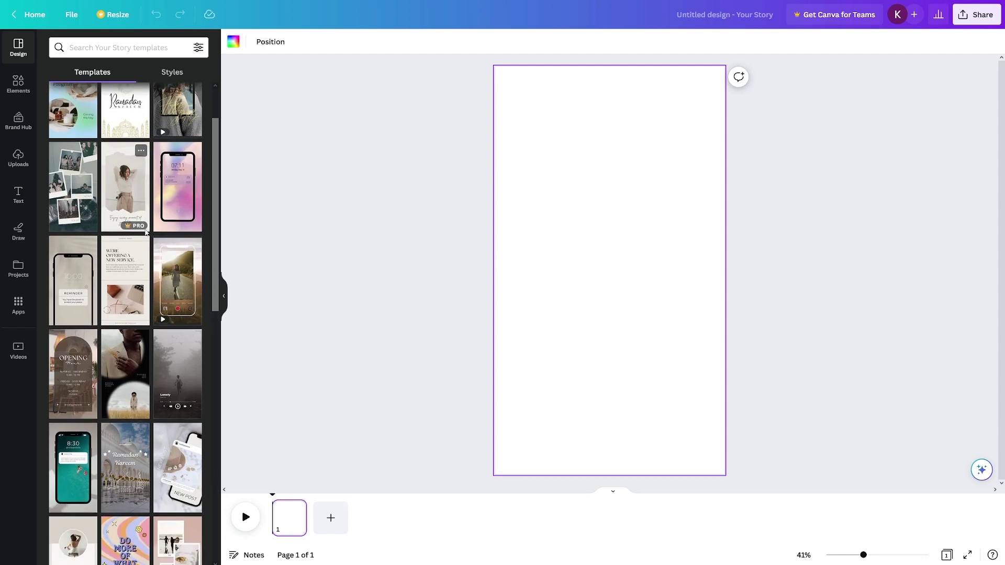
pyautogui.scroll(-1, 145, 231)
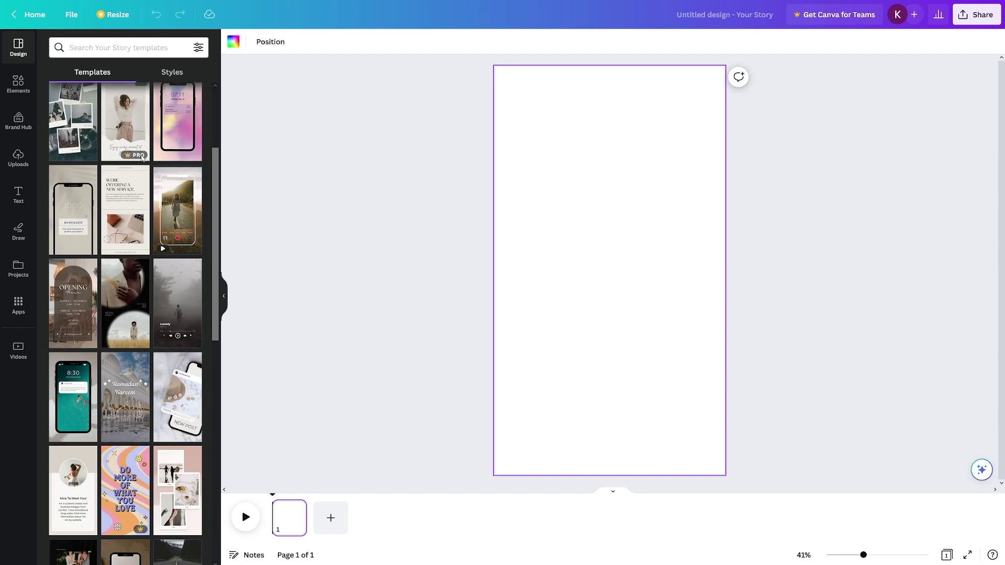
pyautogui.scroll(-1, 135, 275)
pyautogui.scroll(-1, 135, 275)
pyautogui.scroll(-1, 136, 275)
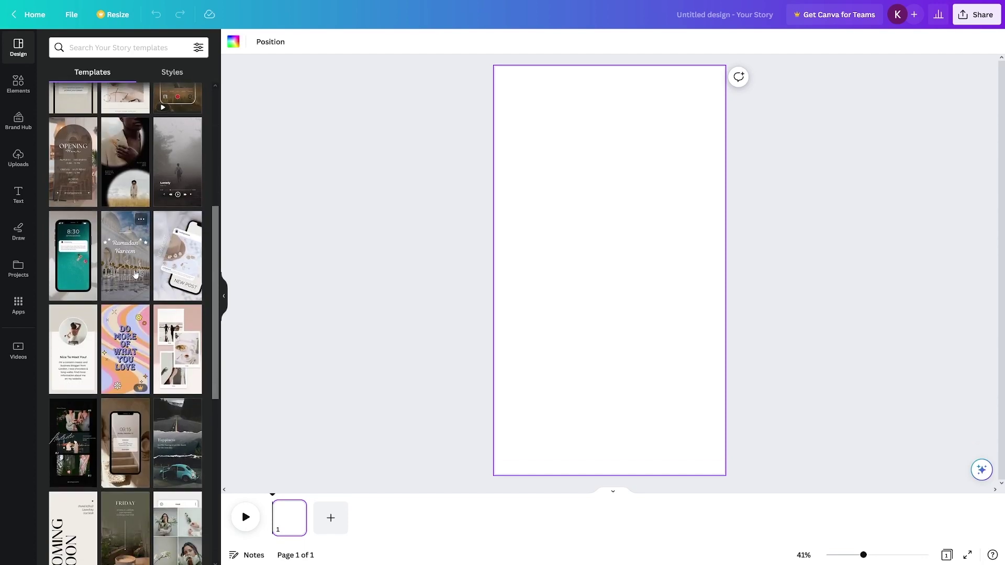
pyautogui.scroll(-1, 135, 275)
pyautogui.scroll(-1, 138, 240)
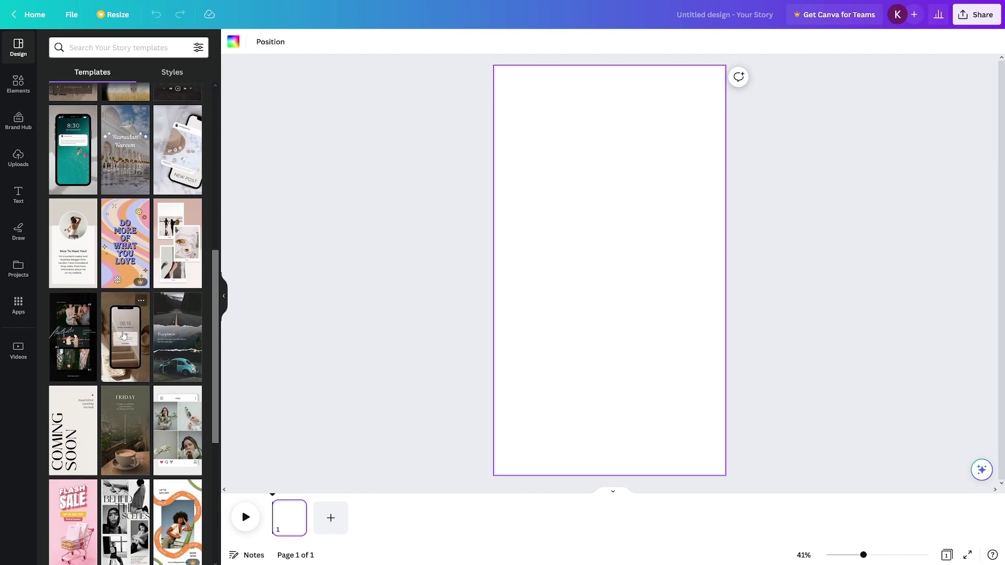
pyautogui.scroll(3, 138, 343)
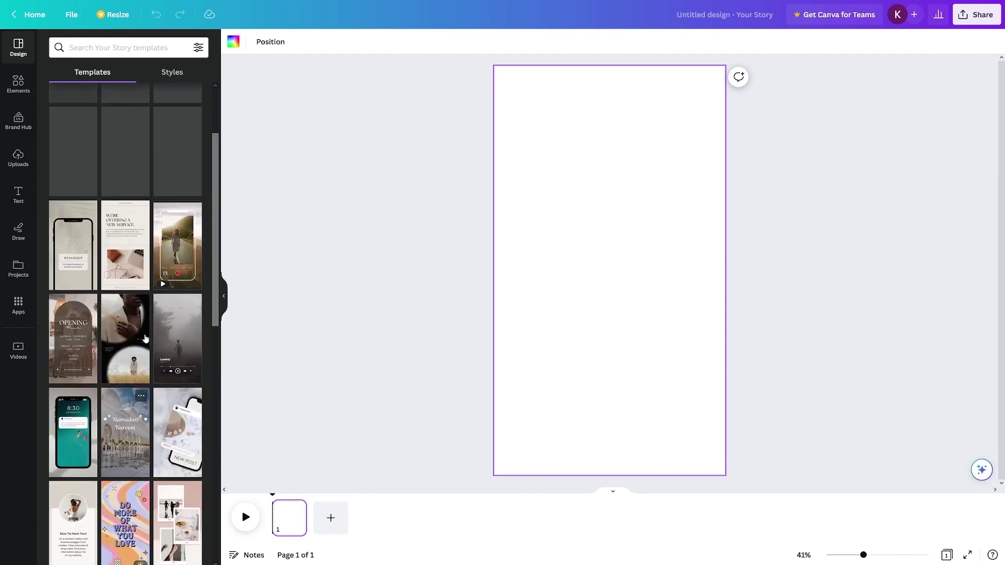
pyautogui.scroll(2, 157, 306)
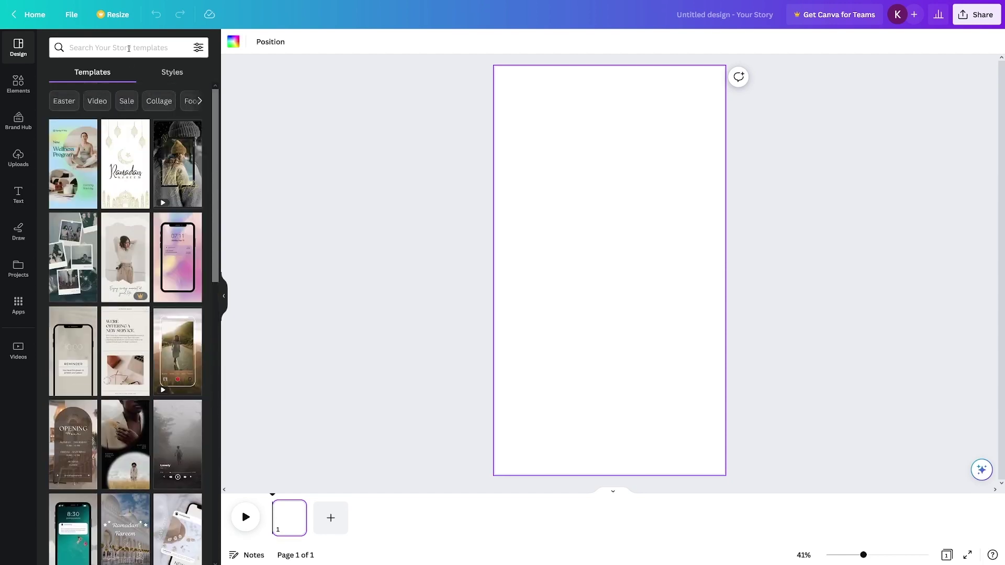
# Step: Search templates for 'mcdonalds' then 'burger' and apply the Delicious Burger template to the page
pyautogui.click(129, 47)
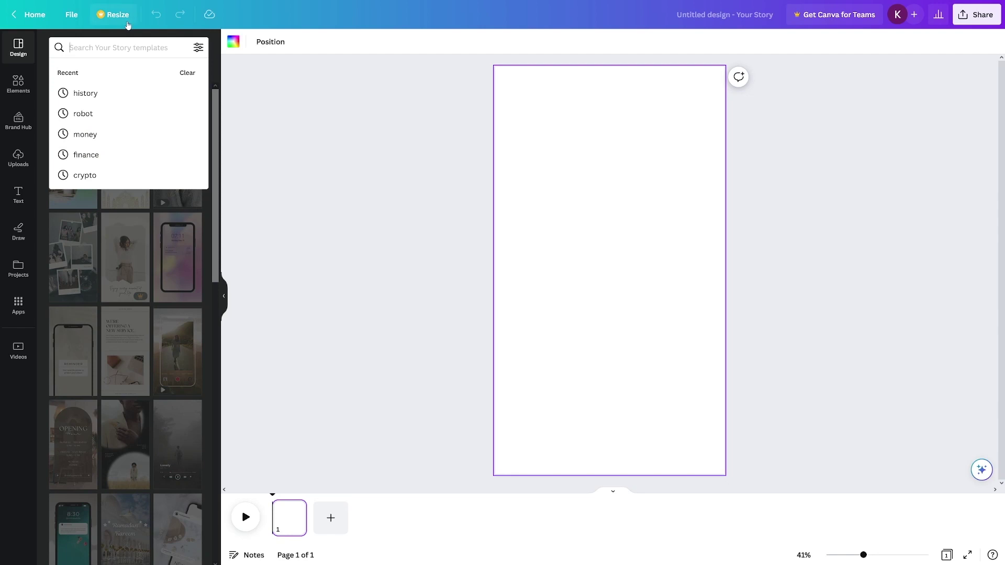
pyautogui.write('mc')
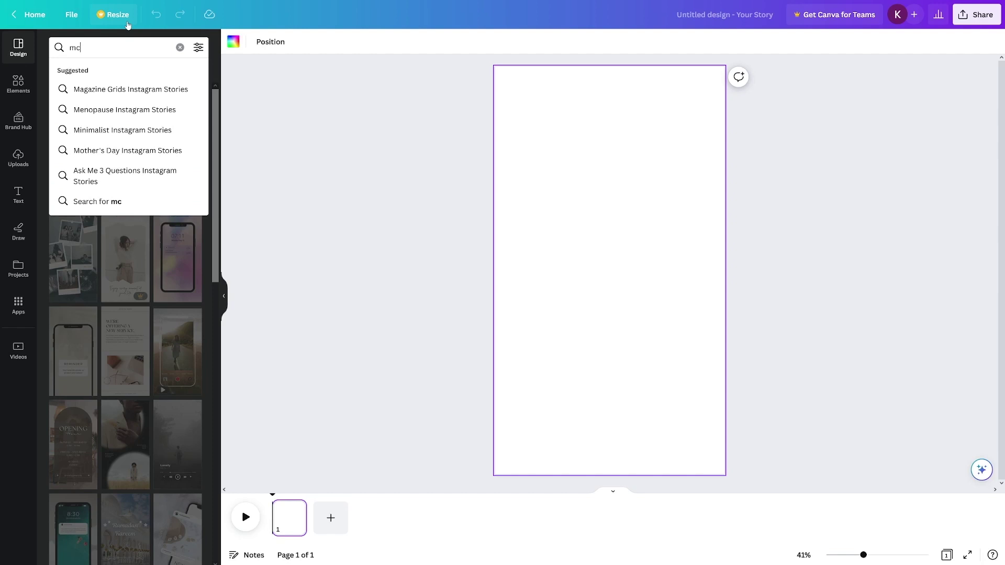
pyautogui.write('donalds')
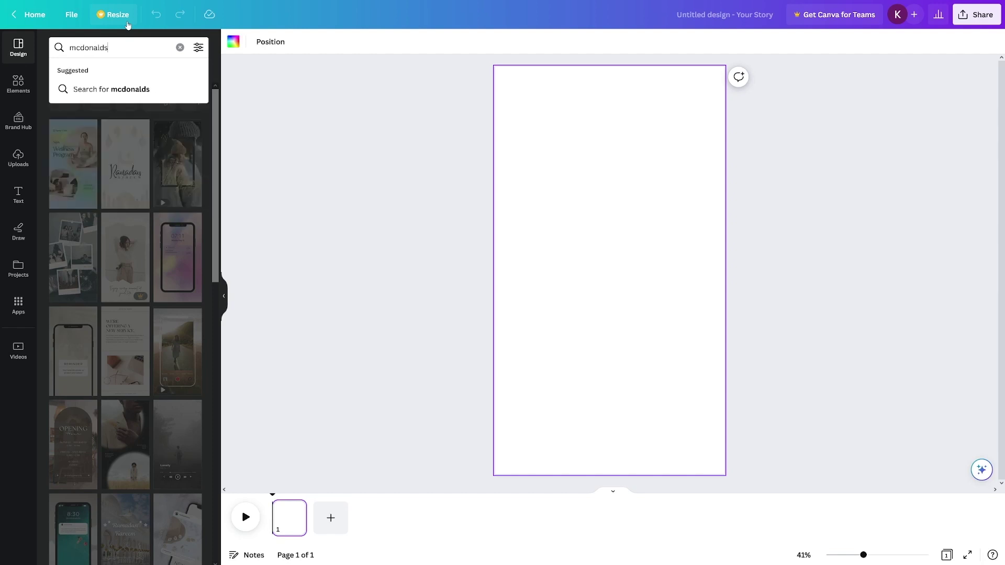
pyautogui.press('Return')
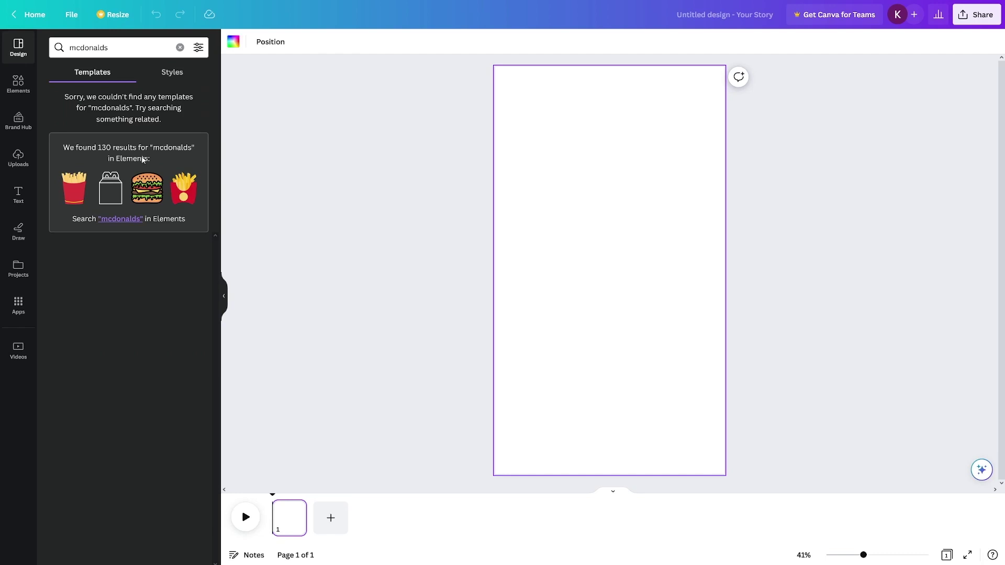
pyautogui.click(86, 47)
pyautogui.doubleClick(79, 47)
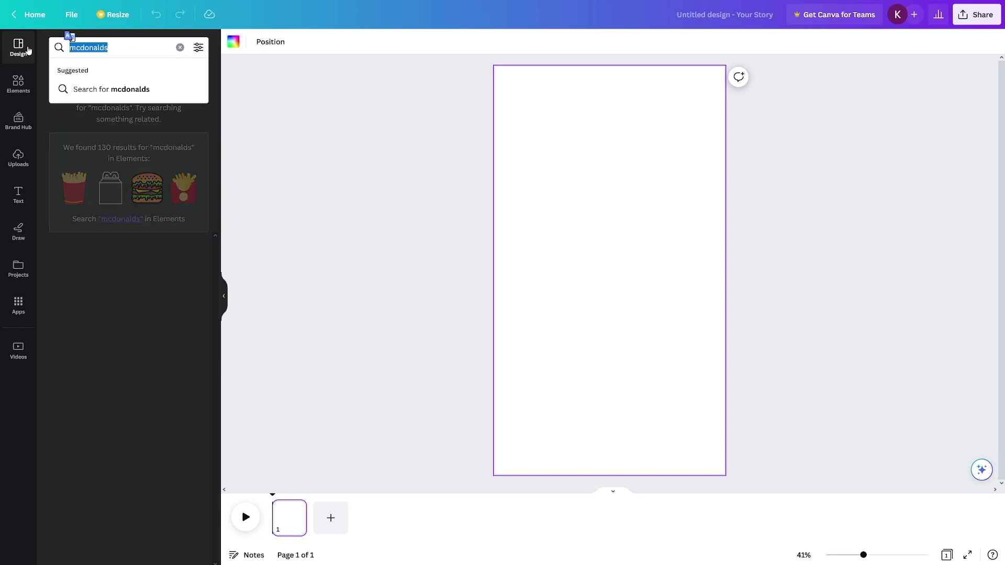
pyautogui.write('burger')
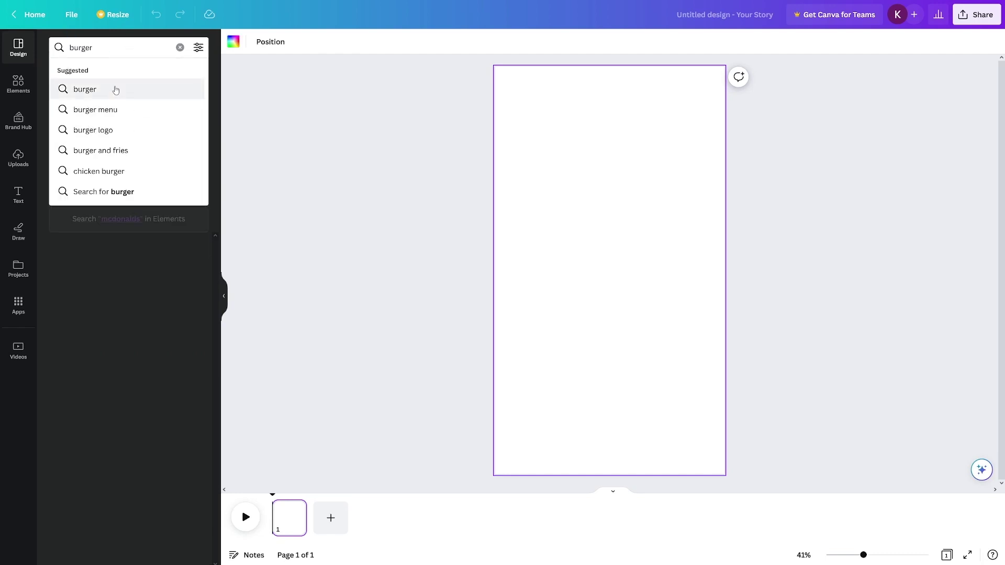
pyautogui.click(114, 89)
pyautogui.moveTo(178, 257)
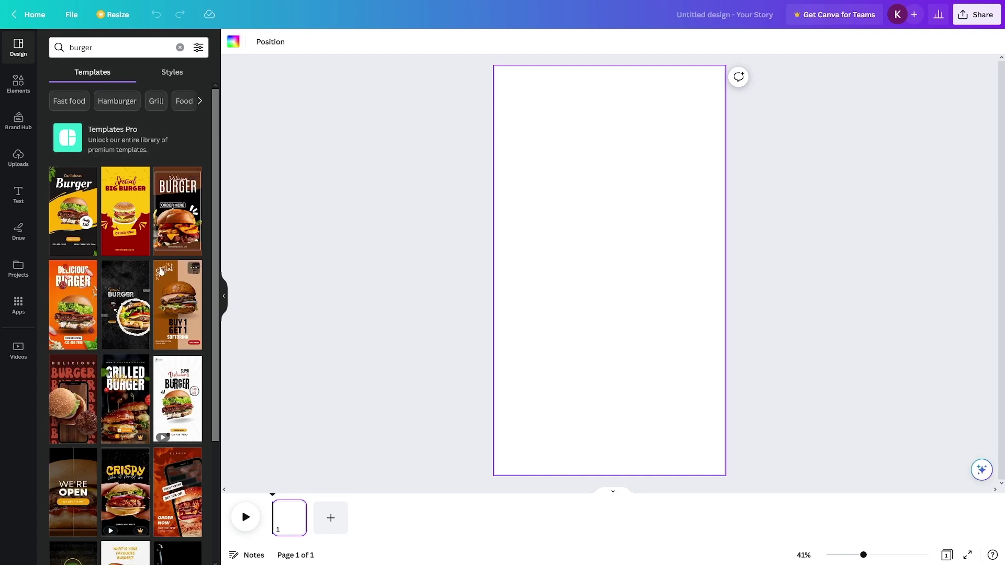
pyautogui.scroll(-2, 167, 255)
pyautogui.scroll(-2, 150, 253)
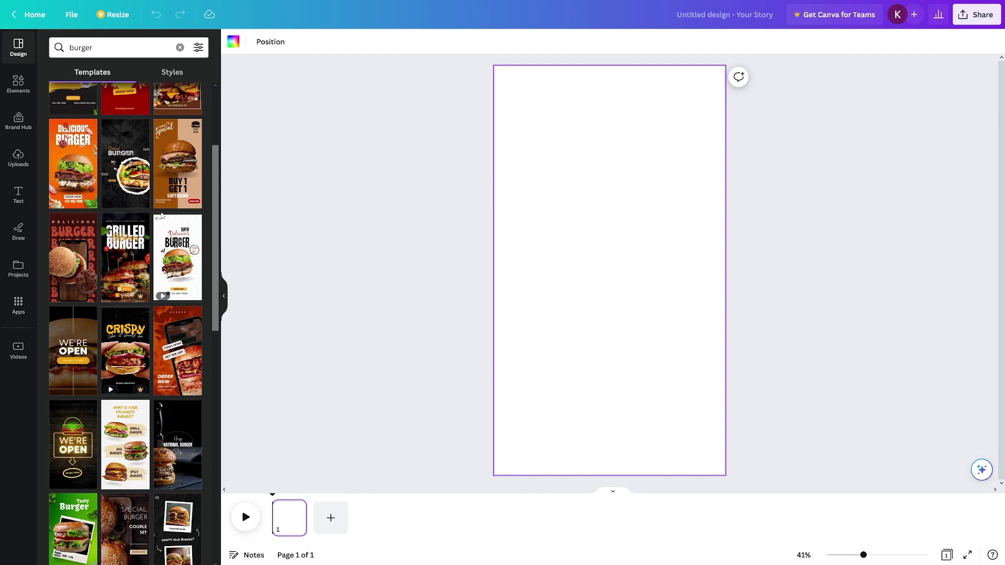
pyautogui.scroll(2, 162, 217)
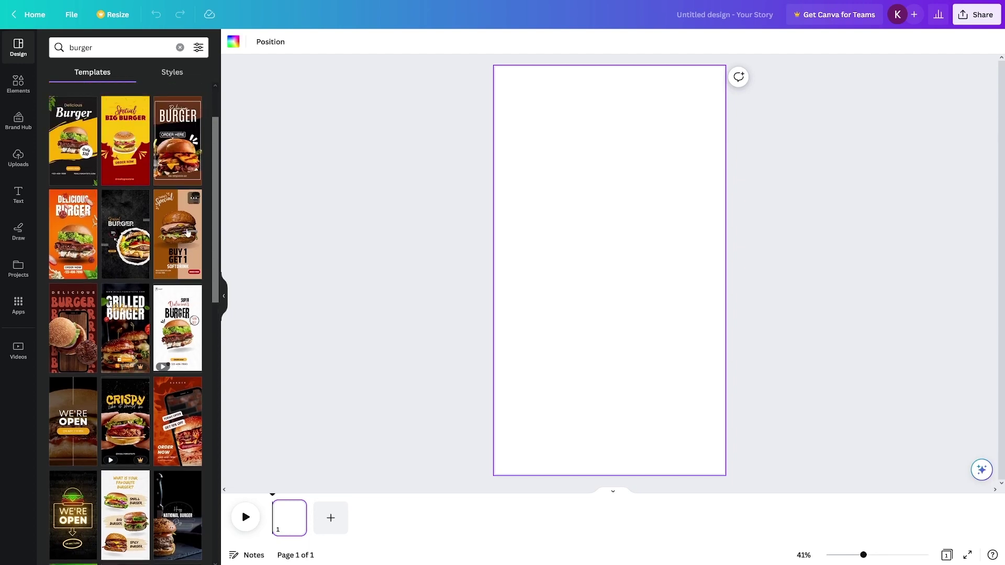
pyautogui.moveTo(69, 237); pyautogui.dragTo(538, 154)
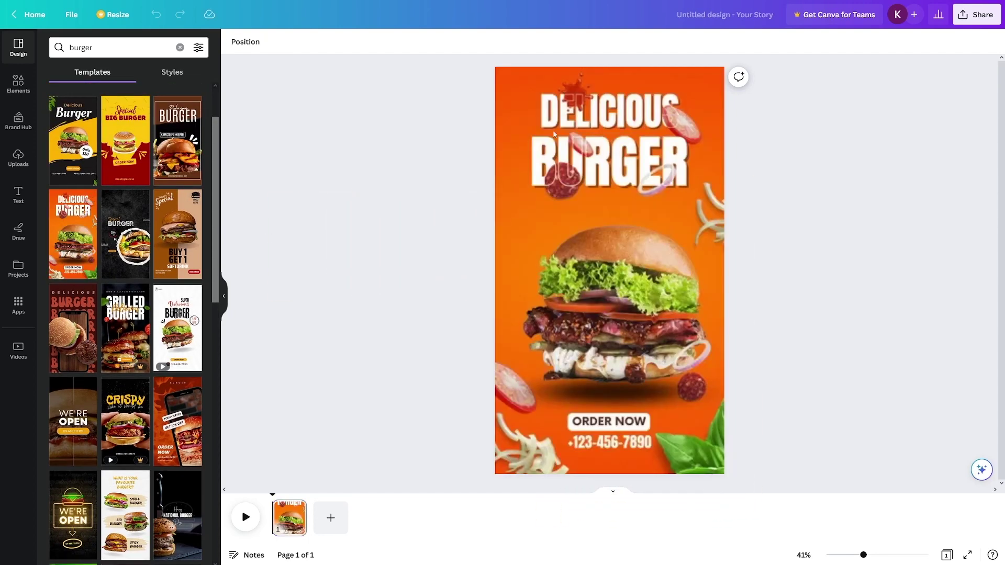
# Step: Delete the DELICIOUS and BURGER headline texts from the top of the design
pyautogui.click(565, 213)
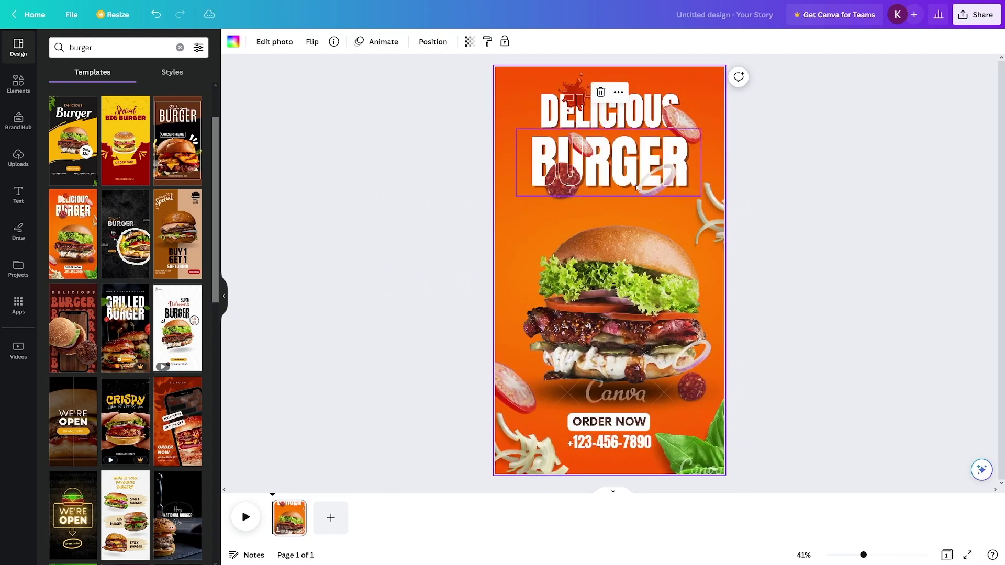
pyautogui.click(653, 118)
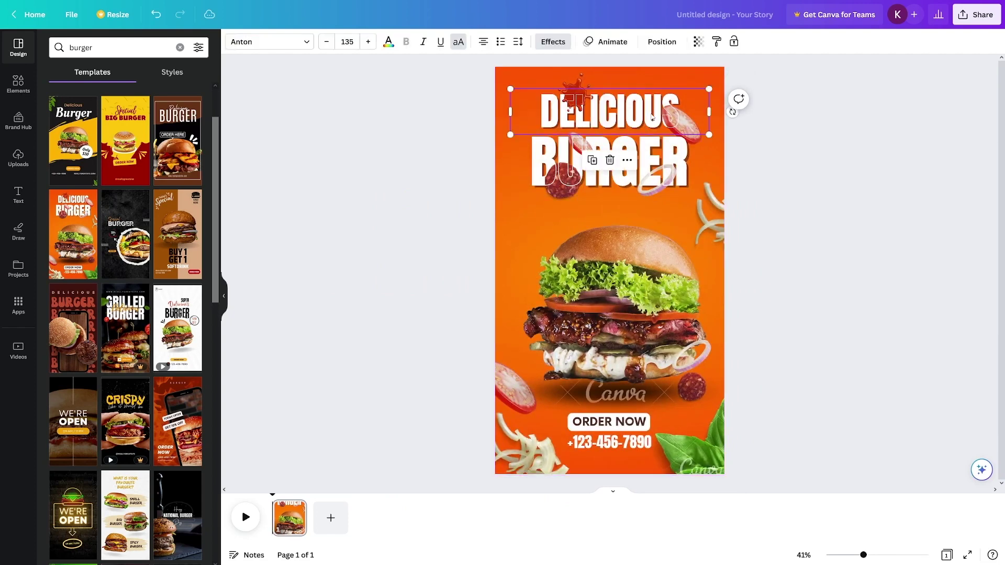
pyautogui.press('Escape')
pyautogui.click(637, 111)
pyautogui.press('Delete')
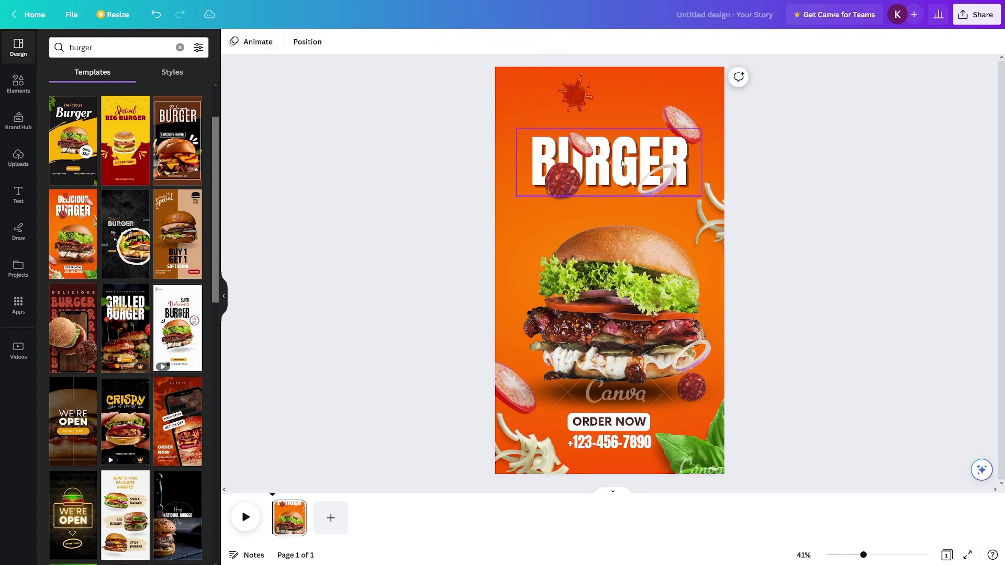
pyautogui.click(622, 162)
pyautogui.press('Delete')
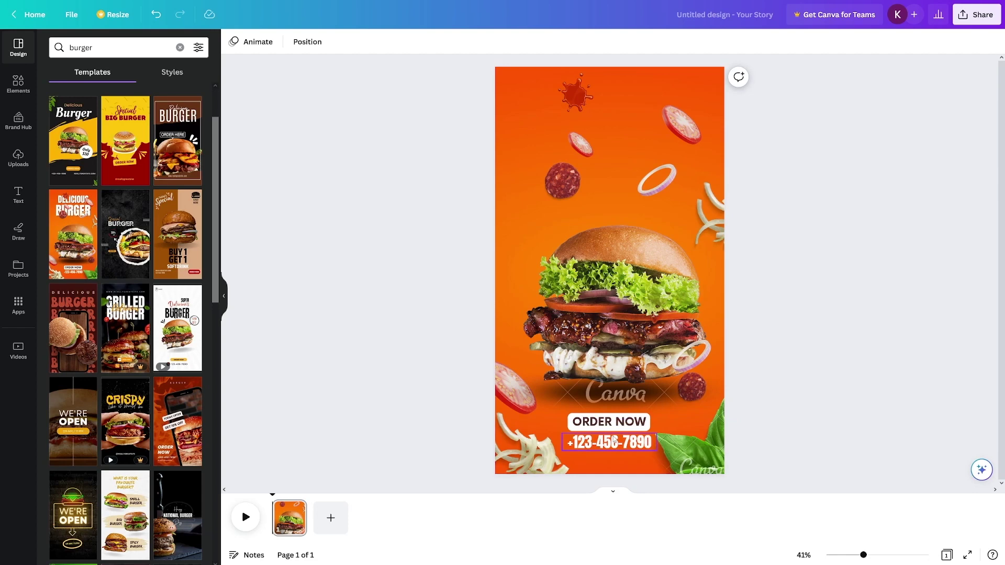
# Step: Change ORDER NOW to FREE GIFT CARD and move it up above the phone number
pyautogui.doubleClick(609, 422)
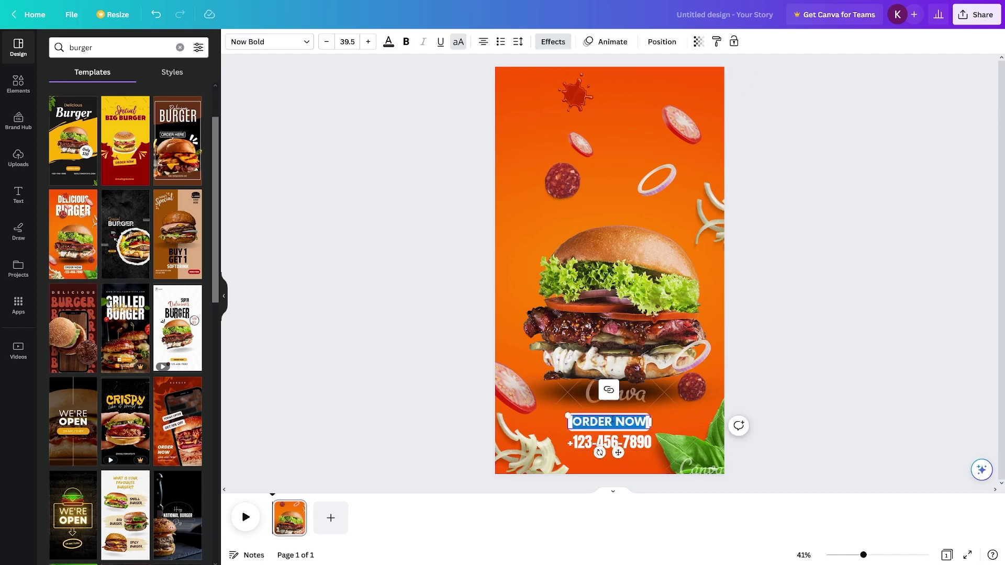
pyautogui.write('FR')
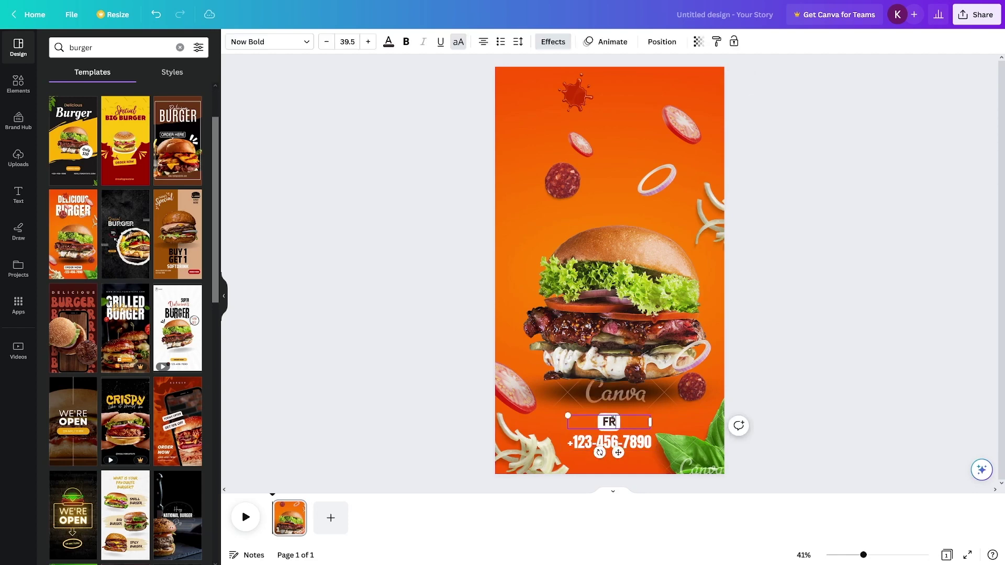
pyautogui.write('EE GIFT')
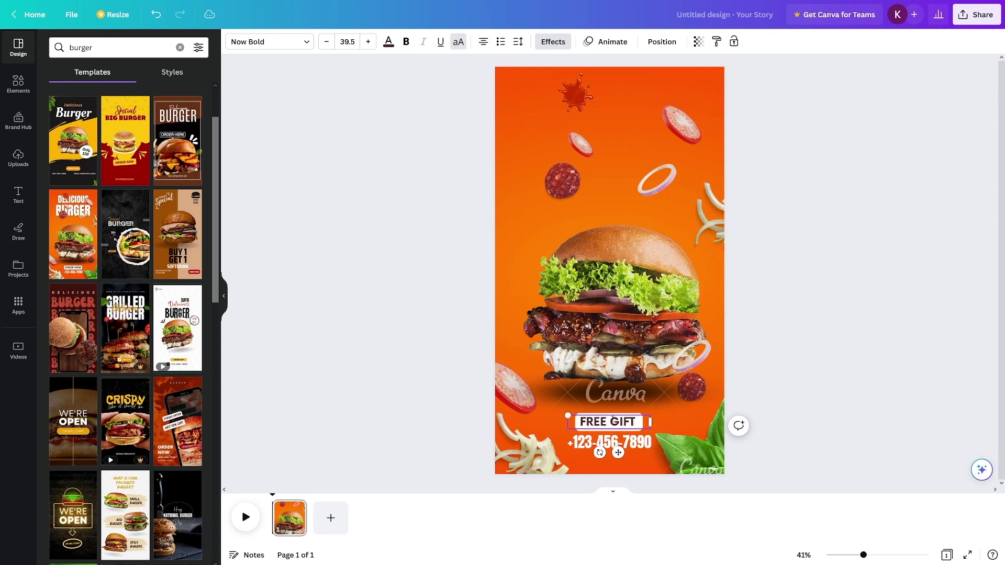
pyautogui.write(' CARD')
pyautogui.click(612, 419)
pyautogui.moveTo(643, 435); pyautogui.dragTo(640, 404)
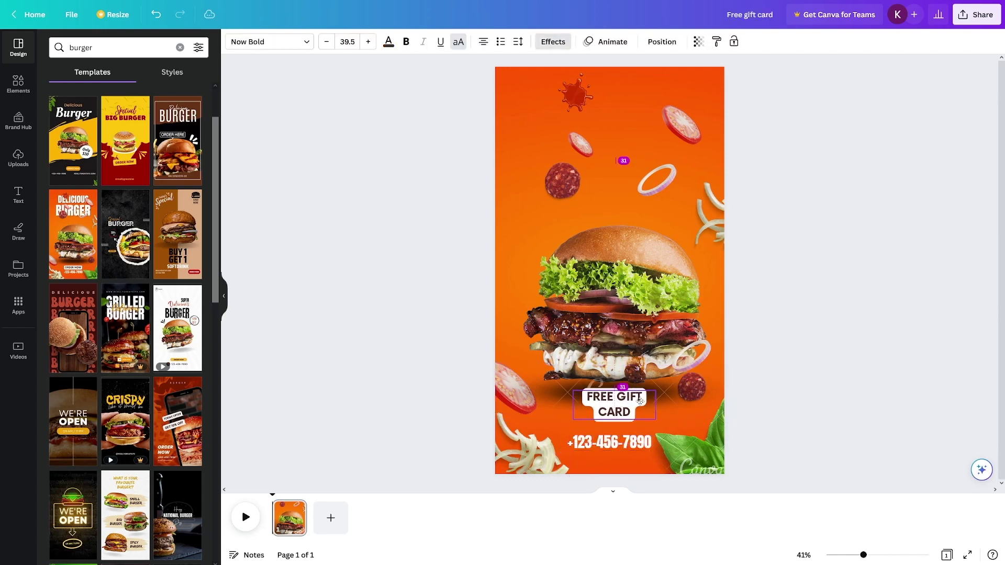
pyautogui.click(681, 434)
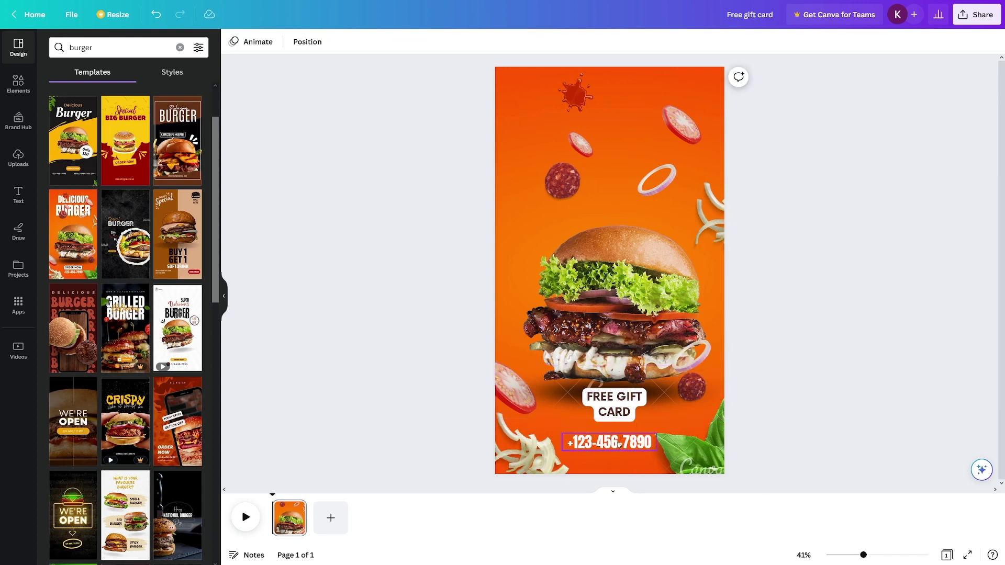
# Step: Replace the phone number text with LINK BELOW
pyautogui.doubleClick(634, 432)
pyautogui.write('L')
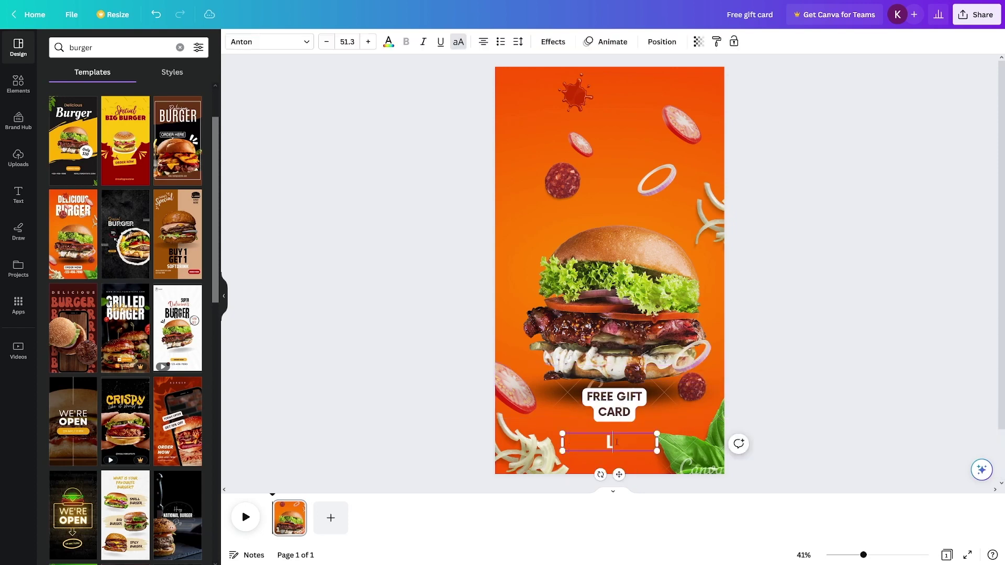
pyautogui.write('INK BELOW')
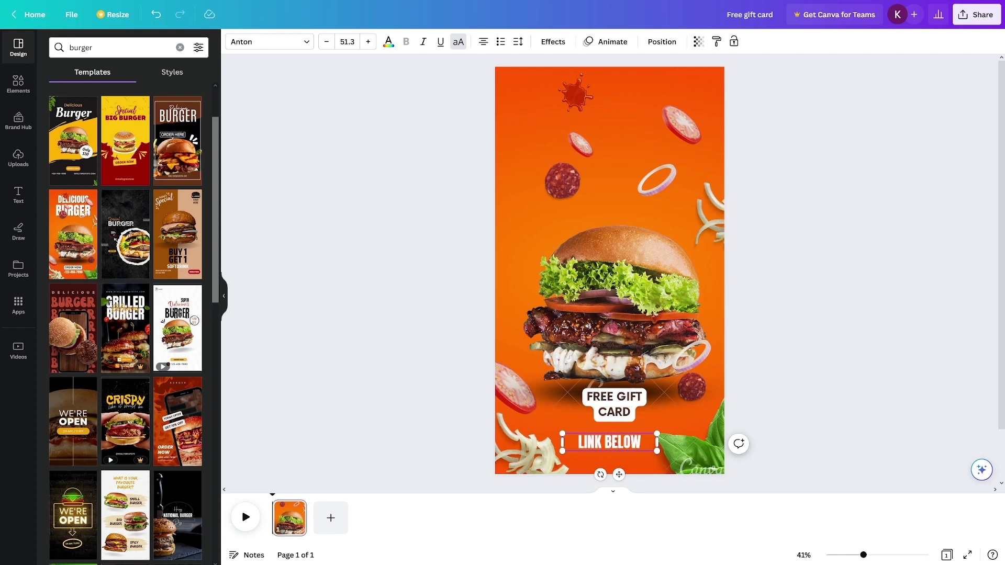
pyautogui.click(778, 346)
pyautogui.click(616, 141)
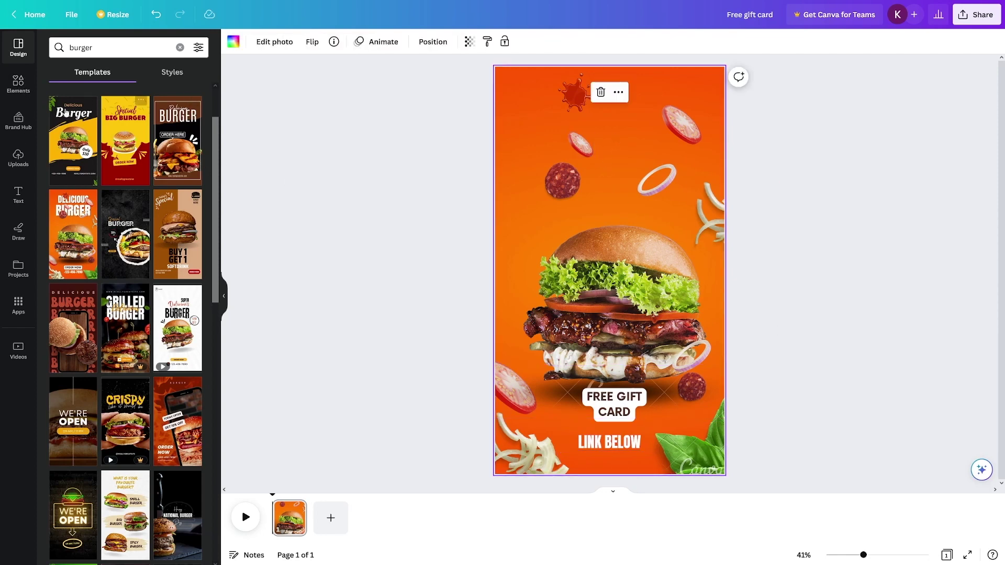
# Step: Add a large '$100' heading and position it above the burger
pyautogui.click(19, 197)
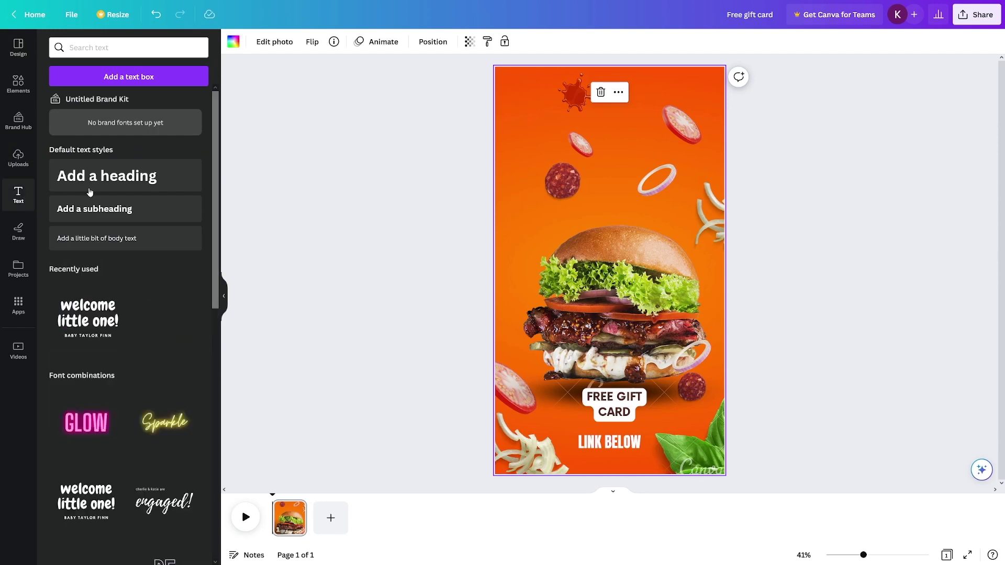
pyautogui.click(89, 189)
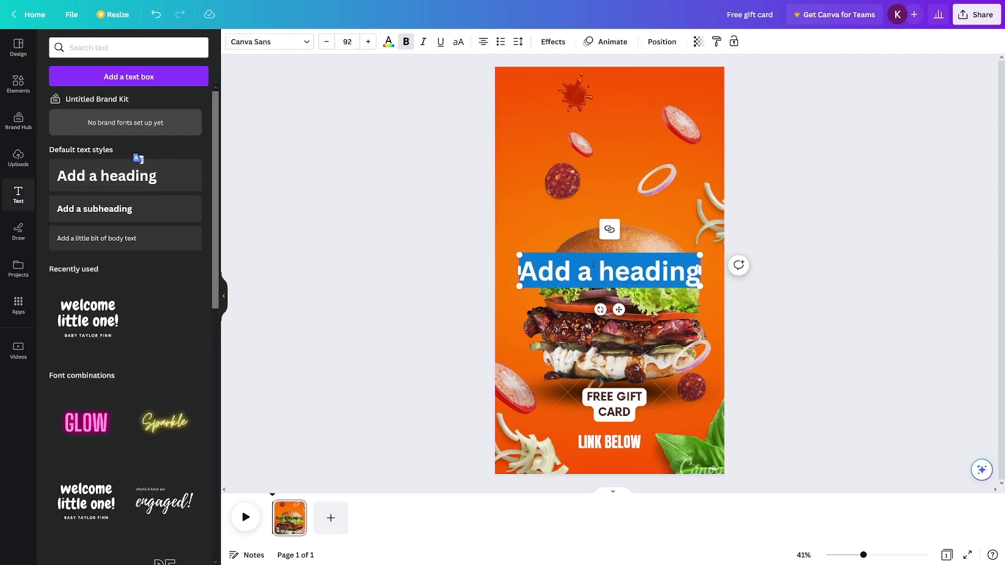
pyautogui.write('$100')
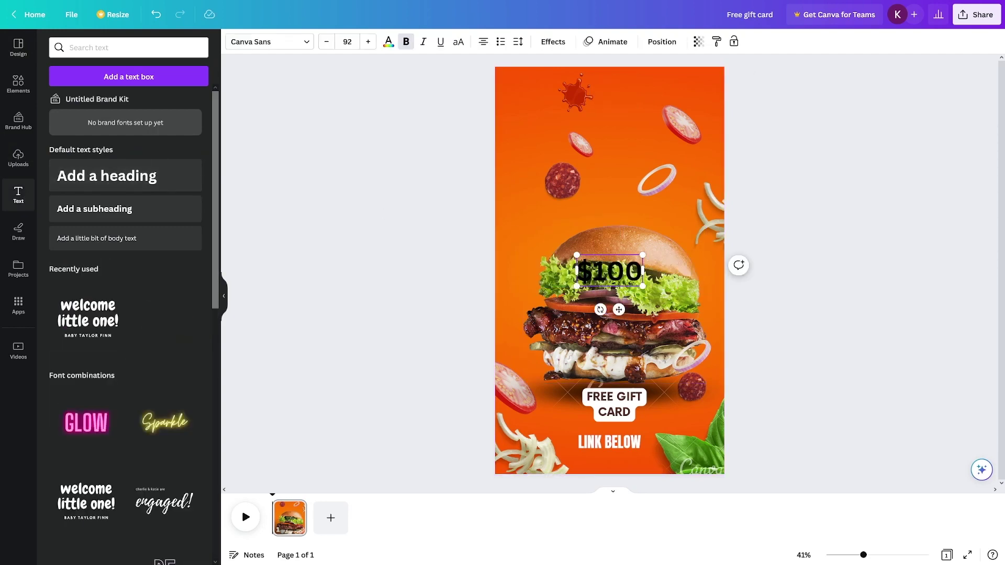
pyautogui.click(677, 251)
pyautogui.moveTo(634, 267)
pyautogui.mouseDown()
pyautogui.moveTo(640, 120)
pyautogui.moveTo(691, 168)
pyautogui.moveTo(642, 168)
pyautogui.mouseUp()
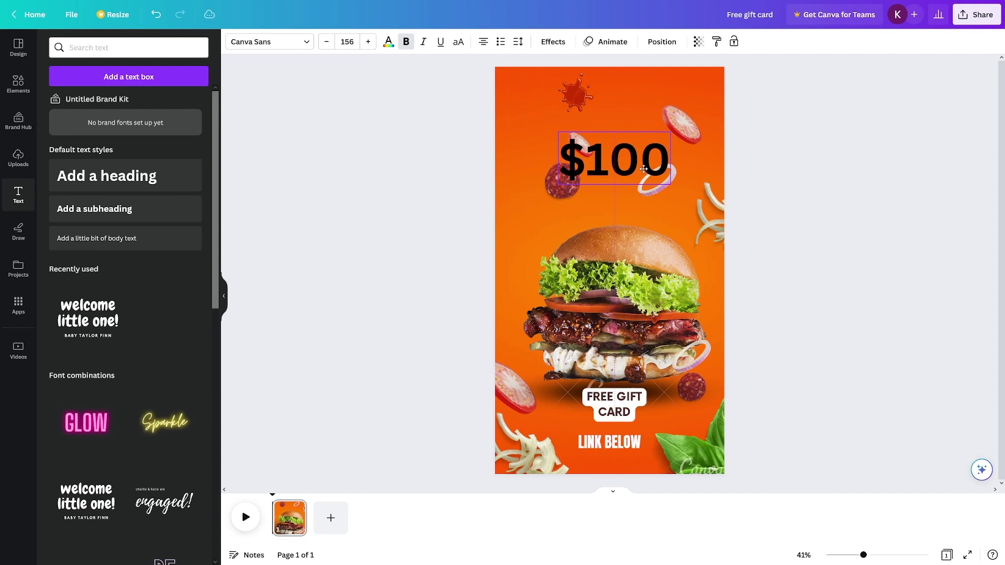
pyautogui.click(668, 216)
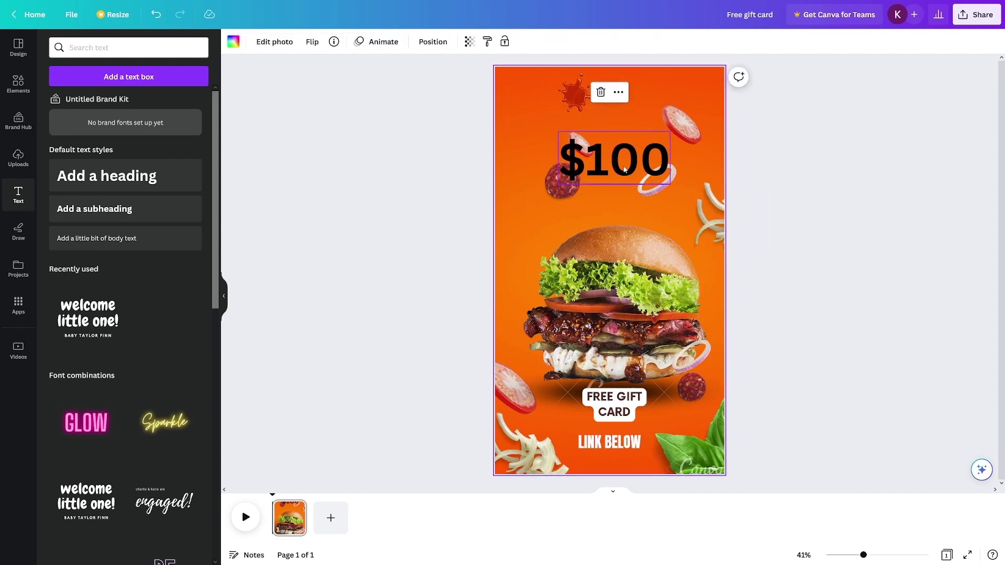
pyautogui.moveTo(624, 169); pyautogui.dragTo(624, 220)
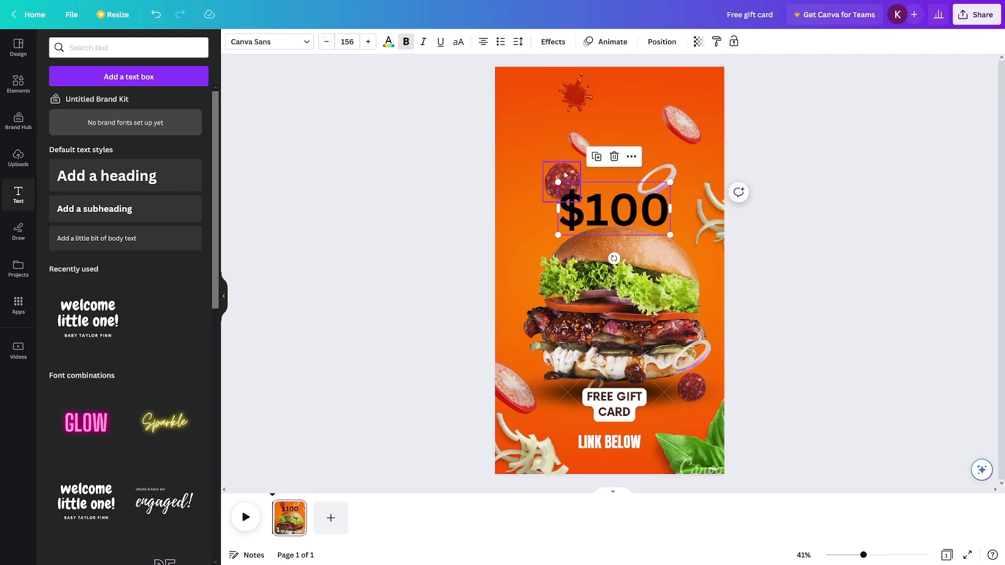
# Step: Move the salami, tomato and onion slices aside so they clear the $100 heading
pyautogui.moveTo(564, 176)
pyautogui.mouseDown()
pyautogui.moveTo(536, 139)
pyautogui.moveTo(601, 136)
pyautogui.moveTo(623, 118)
pyautogui.mouseUp()
pyautogui.moveTo(655, 179); pyautogui.dragTo(684, 161)
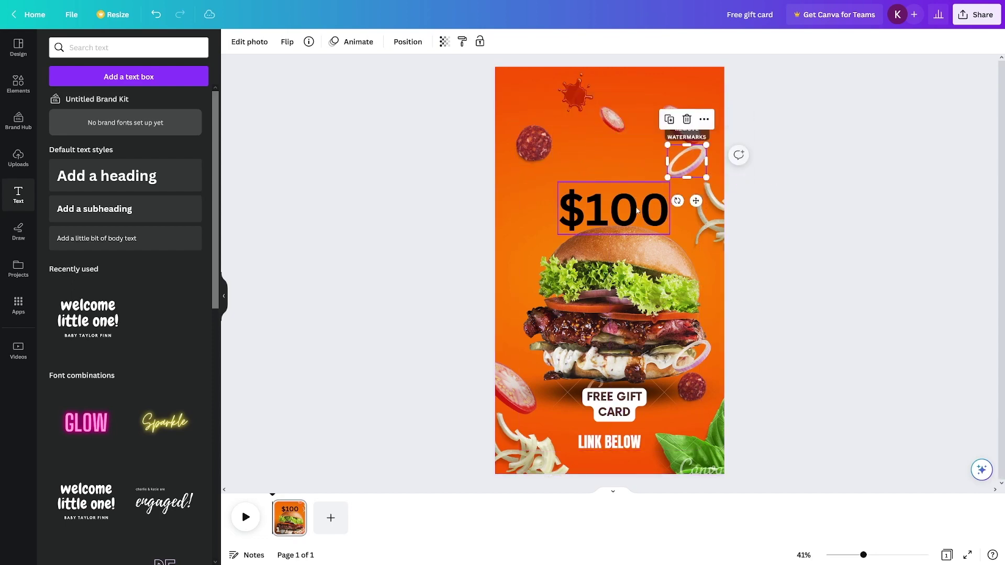
pyautogui.moveTo(636, 210); pyautogui.dragTo(636, 190)
pyautogui.click(762, 272)
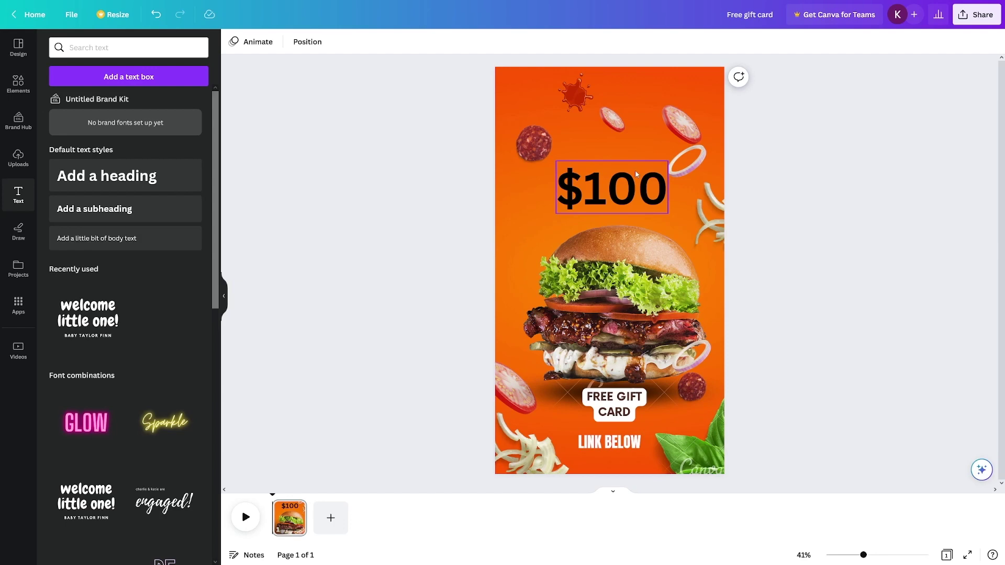
# Step: Download the 'Free gift card' story as a PNG via Share > Download
pyautogui.click(976, 19)
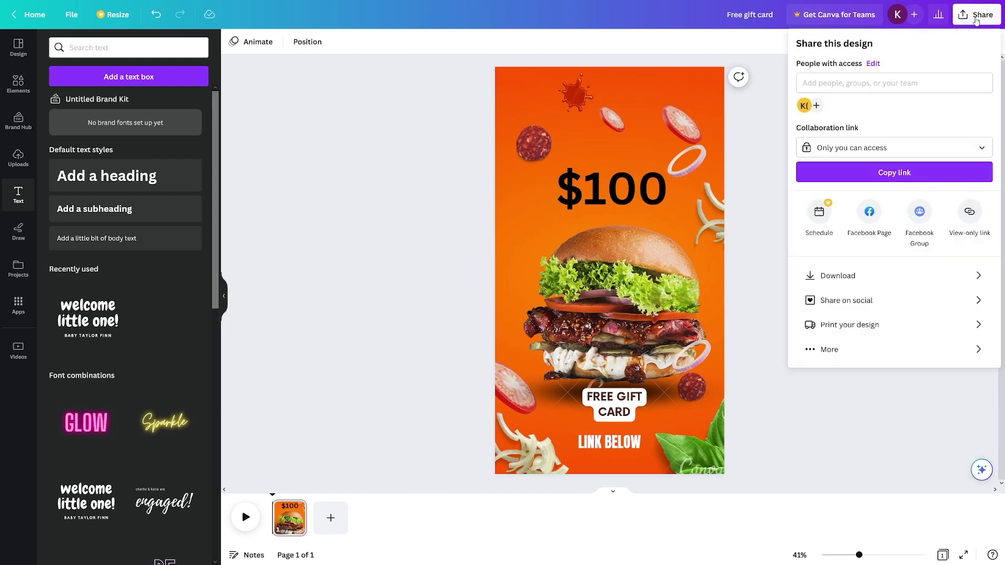
pyautogui.click(861, 273)
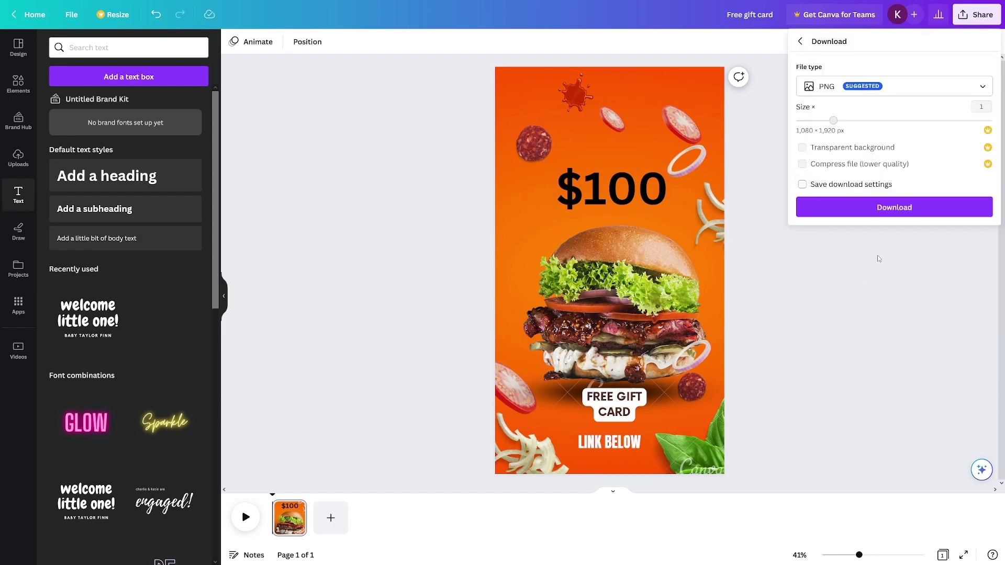
pyautogui.click(905, 209)
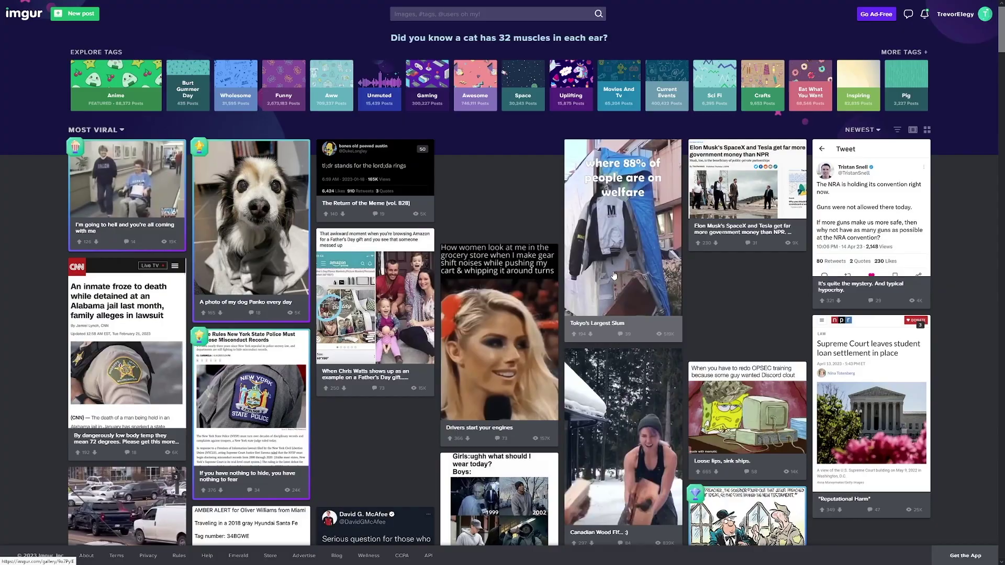
# Step: Start a new Imgur post and add the downloaded $100 burger gift-card PNG
pyautogui.click(79, 15)
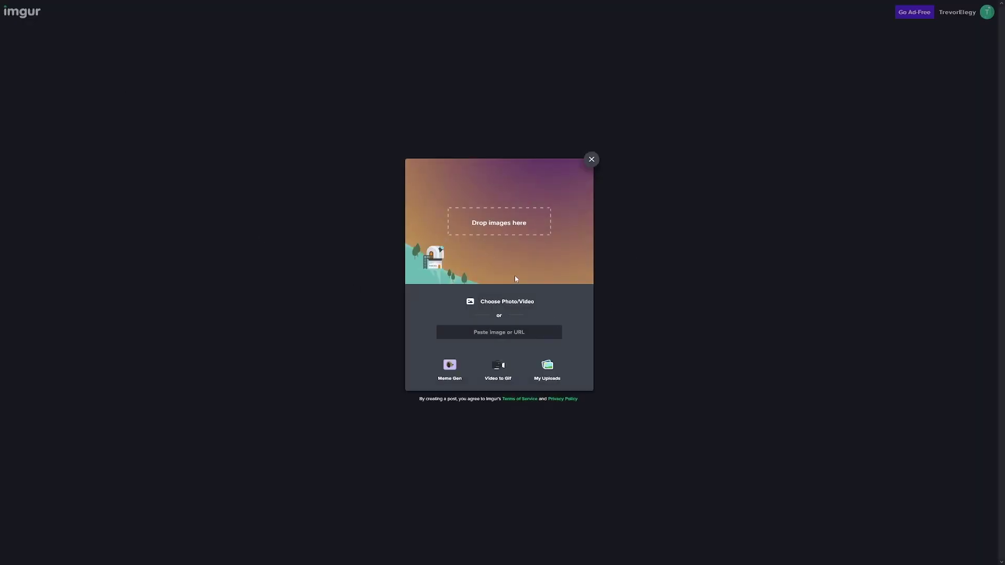
pyautogui.hotkey('ctrl', 'v')
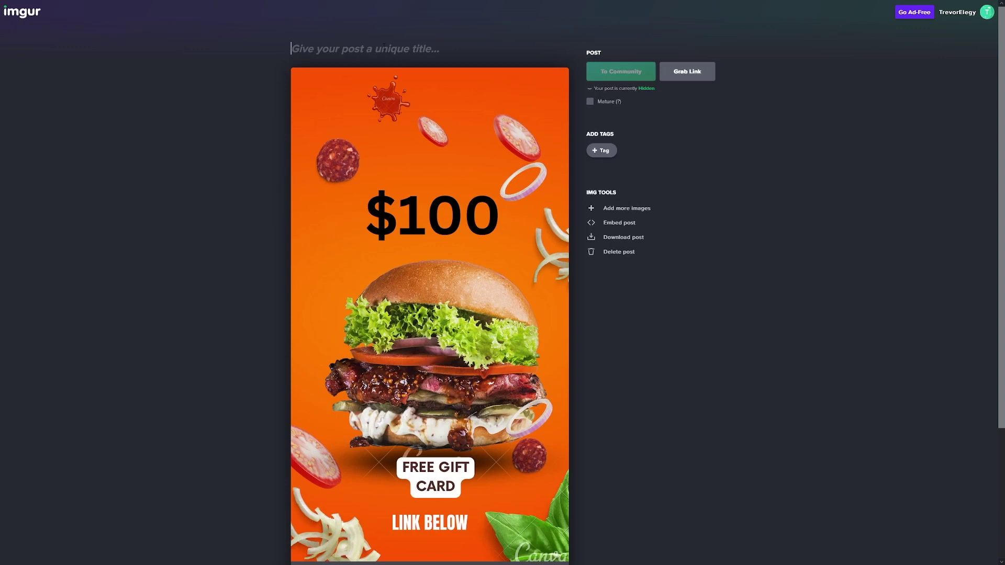
# Step: Paste the McDonalds offer title into the post title, ending it with 'LINK BELOW'
pyautogui.write('Get Your $100 McDonalds Gift Card Now!')
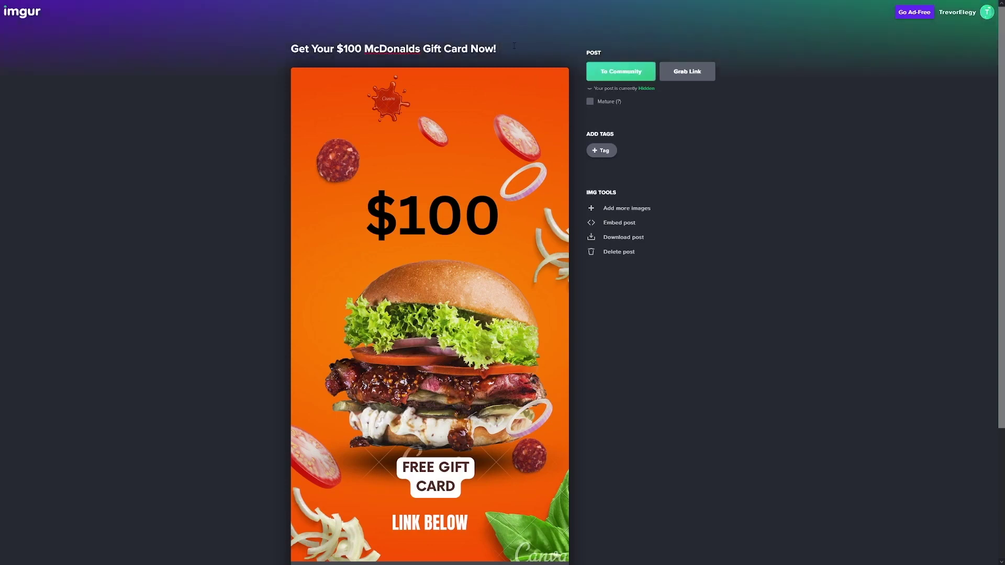
pyautogui.write('link')
pyautogui.press('BackSpace')
pyautogui.press('BackSpace')
pyautogui.press('BackSpace')
pyautogui.write('NK')
pyautogui.write(' BELOW')
pyautogui.scroll(-2, 649, 265)
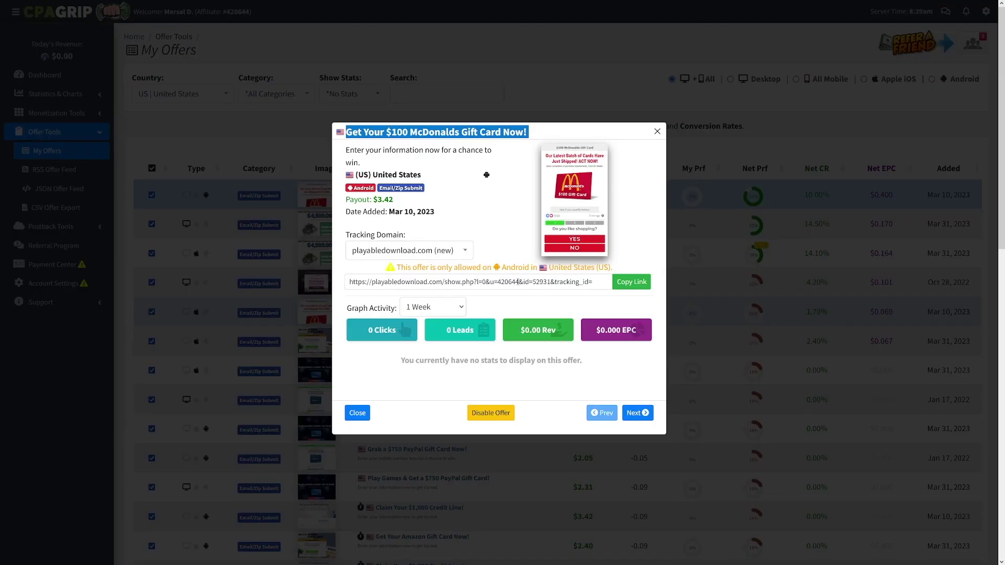
# Step: Copy the McDonalds offer's CPAGrip tracking link and paste it into the post description
pyautogui.click(631, 282)
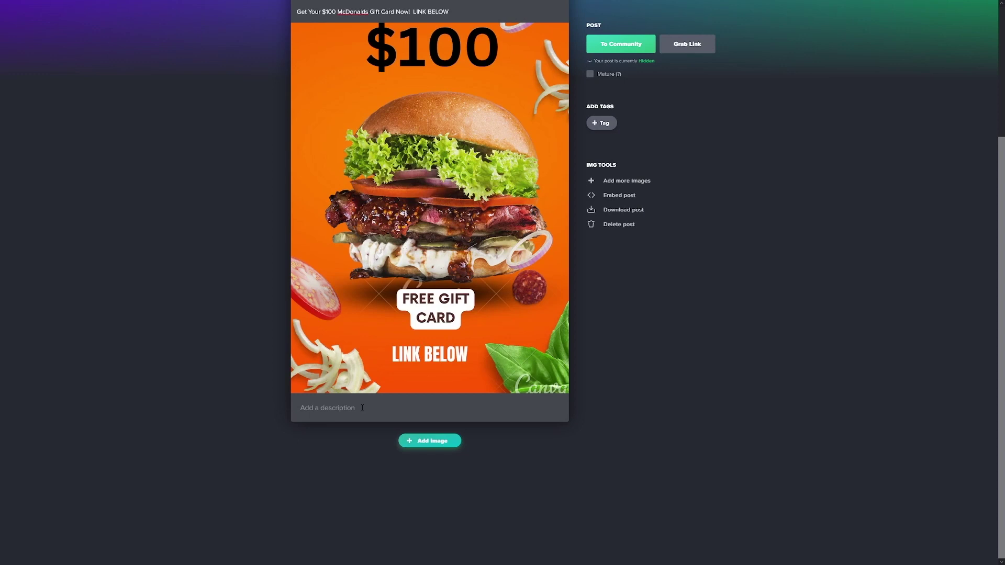
pyautogui.hotkey('ctrl', 'v')
pyautogui.scroll(1, 635, 419)
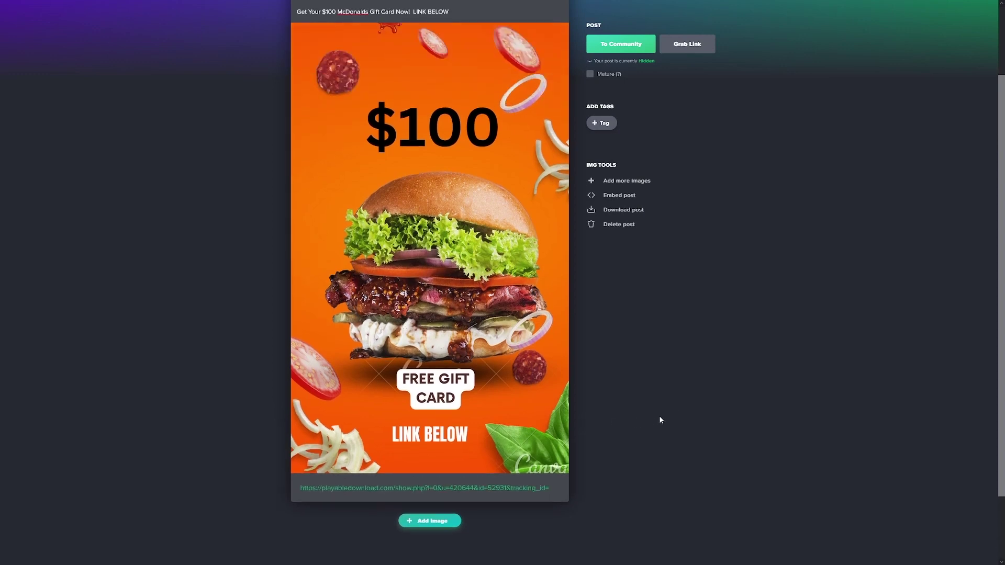
pyautogui.scroll(1, 591, 316)
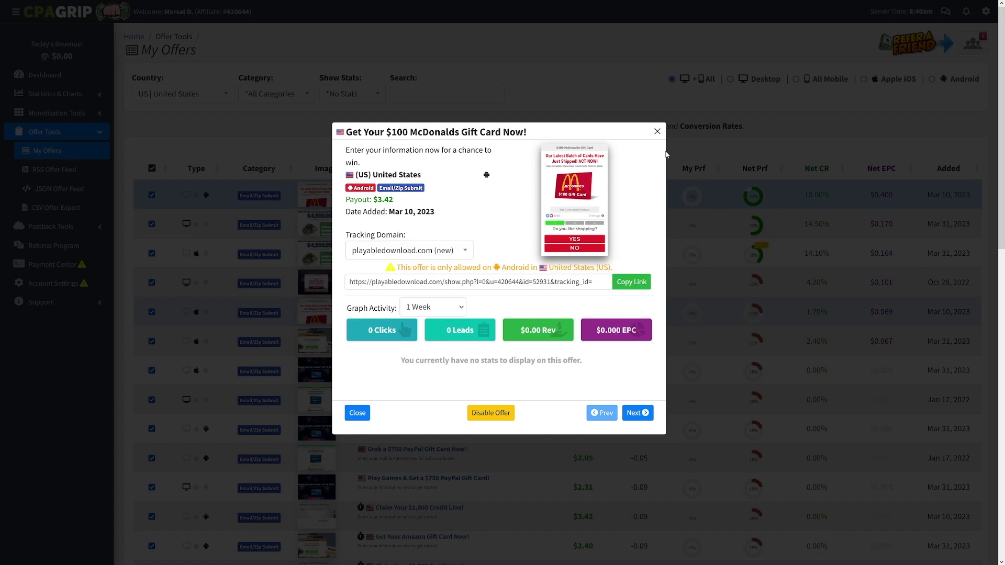
# Step: Close the McDonalds offer, check the $750 PayPal gift card offer's $2.05 payout, and close it
pyautogui.click(657, 131)
pyautogui.scroll(-3, 491, 224)
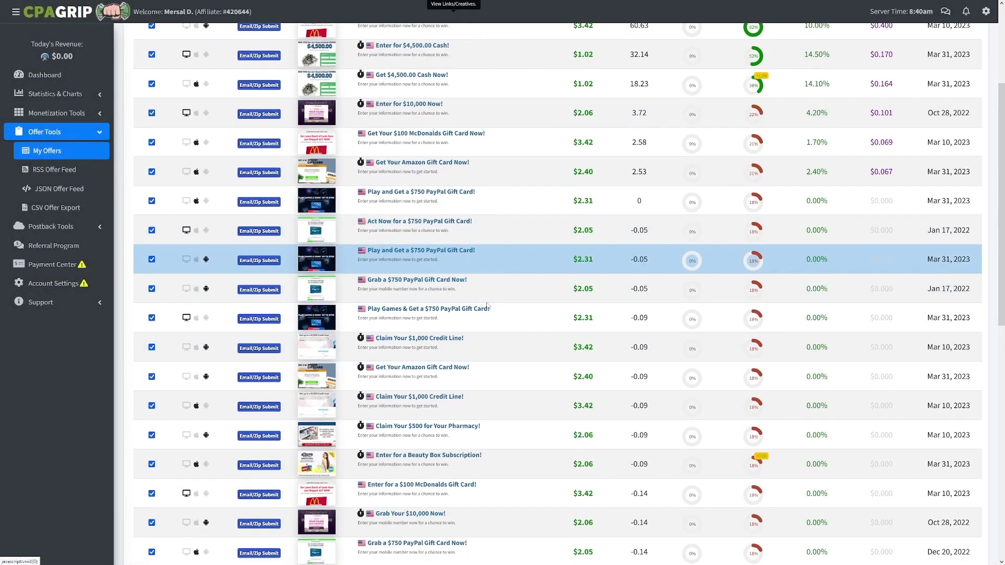
pyautogui.click(419, 226)
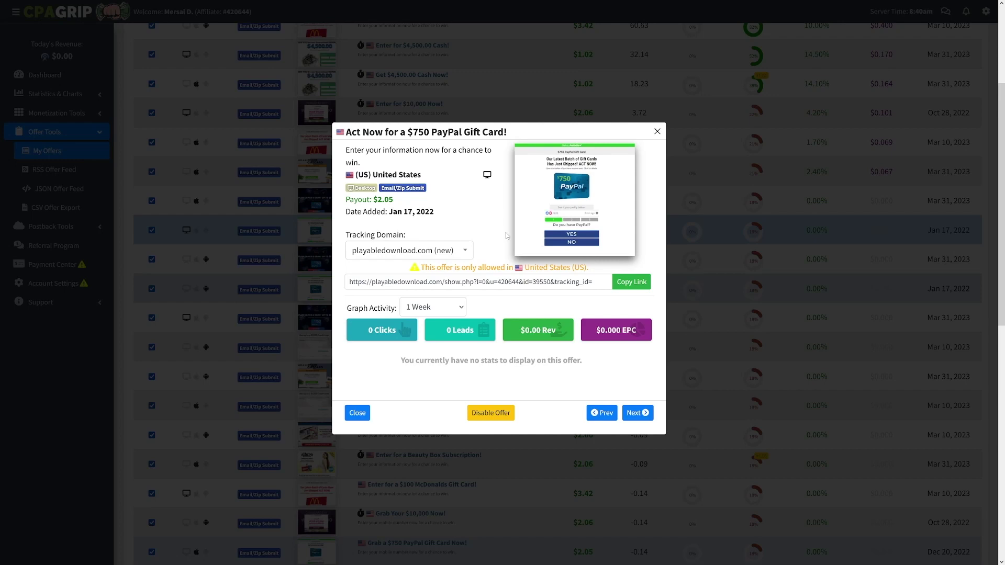
pyautogui.moveTo(373, 200); pyautogui.dragTo(397, 203)
pyautogui.click(398, 203)
pyautogui.click(658, 131)
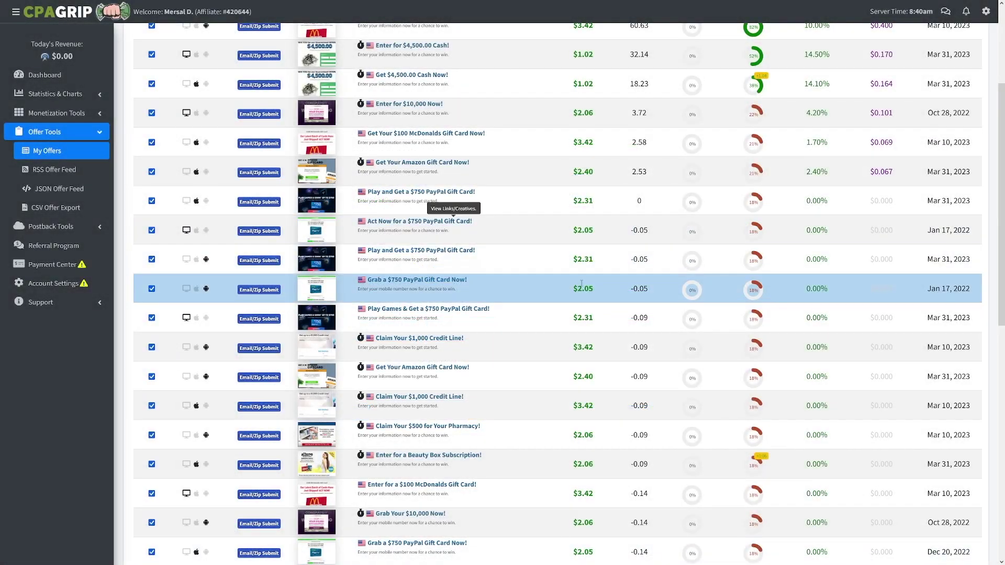
pyautogui.scroll(-2, 586, 269)
pyautogui.scroll(-2, 586, 268)
pyautogui.scroll(4, 585, 269)
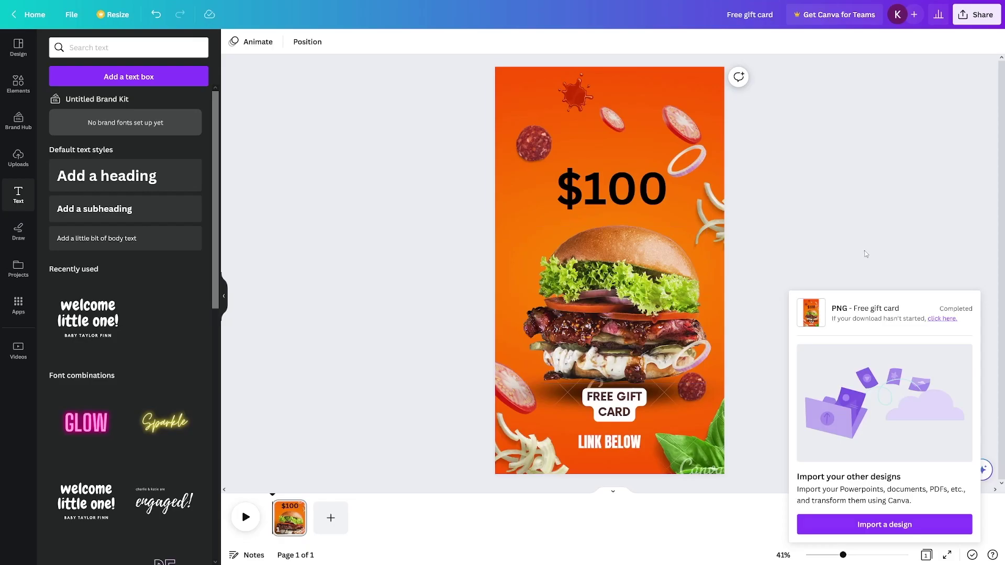
# Step: View Similarweb's imgur.com overview and highlight the 156.8M total visits figure
pyautogui.click(865, 253)
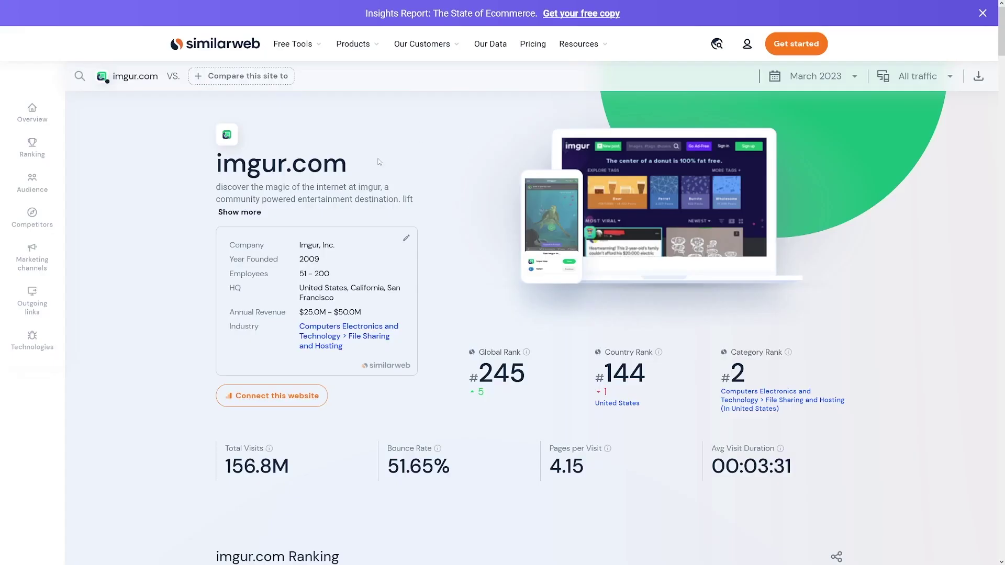
pyautogui.scroll(-1, 243, 295)
pyautogui.scroll(-2, 242, 296)
pyautogui.moveTo(225, 291); pyautogui.dragTo(290, 290)
pyautogui.scroll(3, 400, 296)
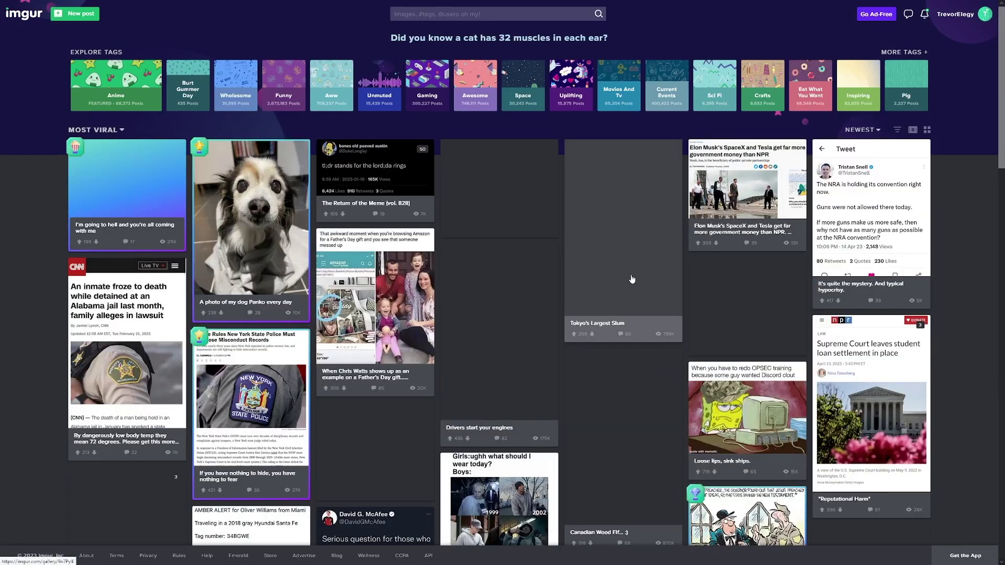
pyautogui.scroll(-1, 677, 295)
pyautogui.scroll(1, 677, 295)
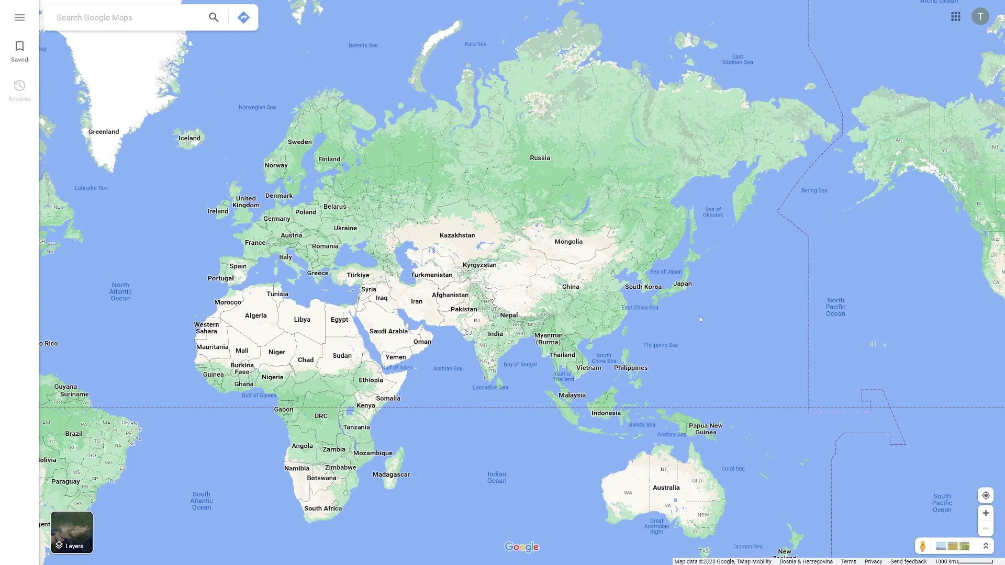
pyautogui.moveTo(700, 316)
pyautogui.mouseDown()
pyautogui.moveTo(695, 259)
pyautogui.moveTo(661, 209)
pyautogui.mouseUp()
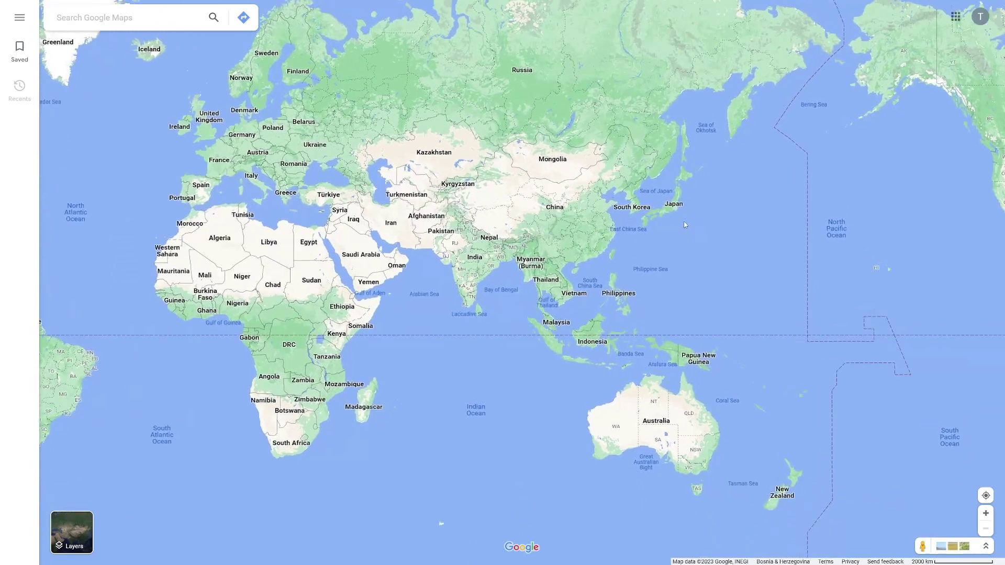
pyautogui.scroll(3, 661, 209)
pyautogui.scroll(-2, 662, 210)
pyautogui.scroll(-2, 650, 206)
pyautogui.moveTo(568, 437); pyautogui.dragTo(613, 288)
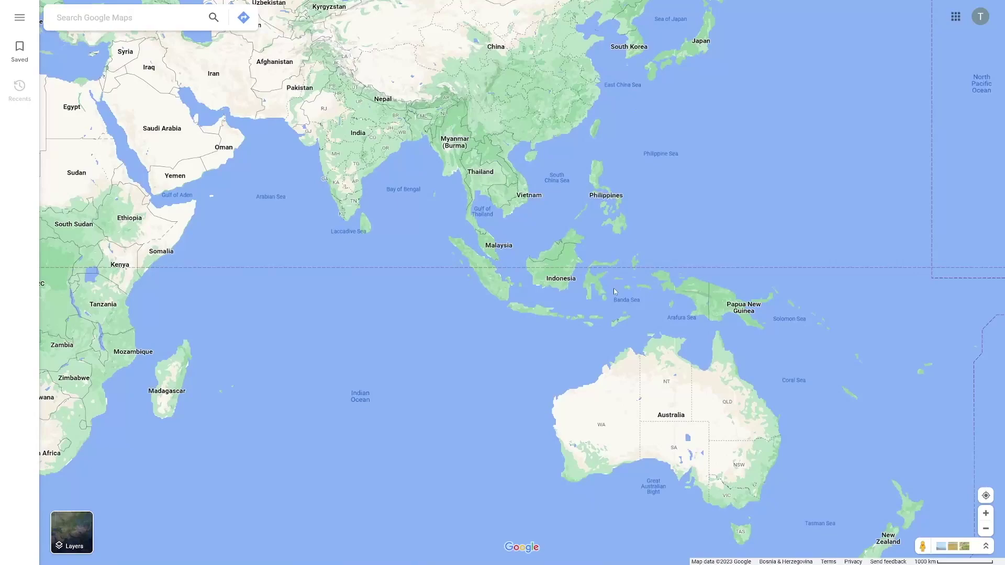
pyautogui.moveTo(222, 295); pyautogui.dragTo(646, 329)
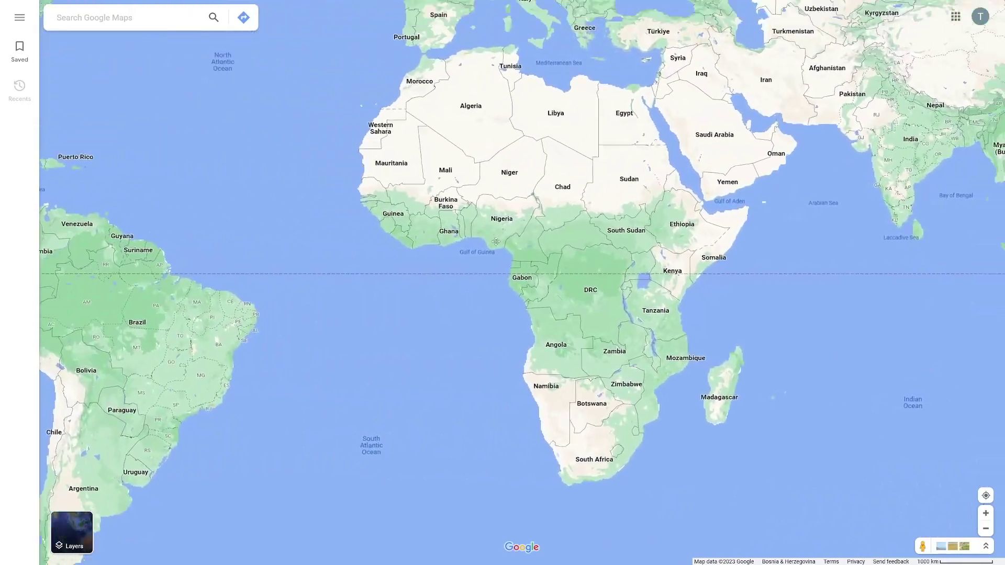
pyautogui.moveTo(558, 178); pyautogui.dragTo(463, 268)
pyautogui.scroll(-2, 463, 267)
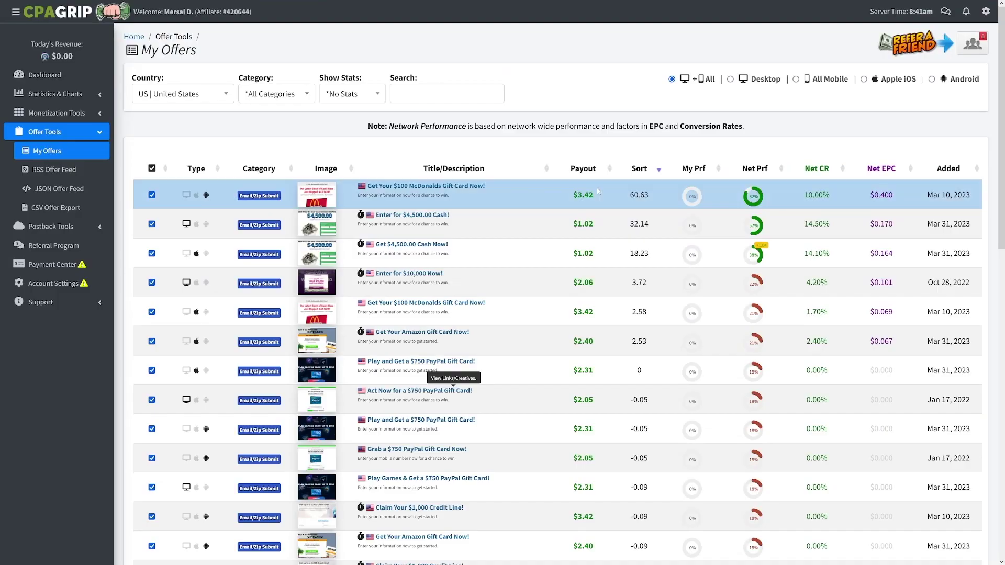
pyautogui.scroll(-2, 551, 249)
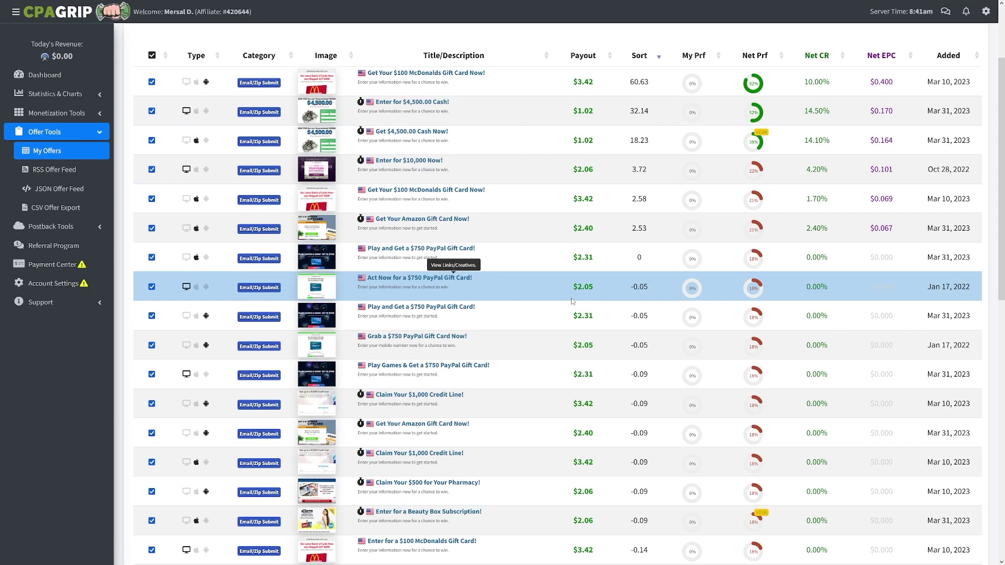
pyautogui.scroll(2, 572, 301)
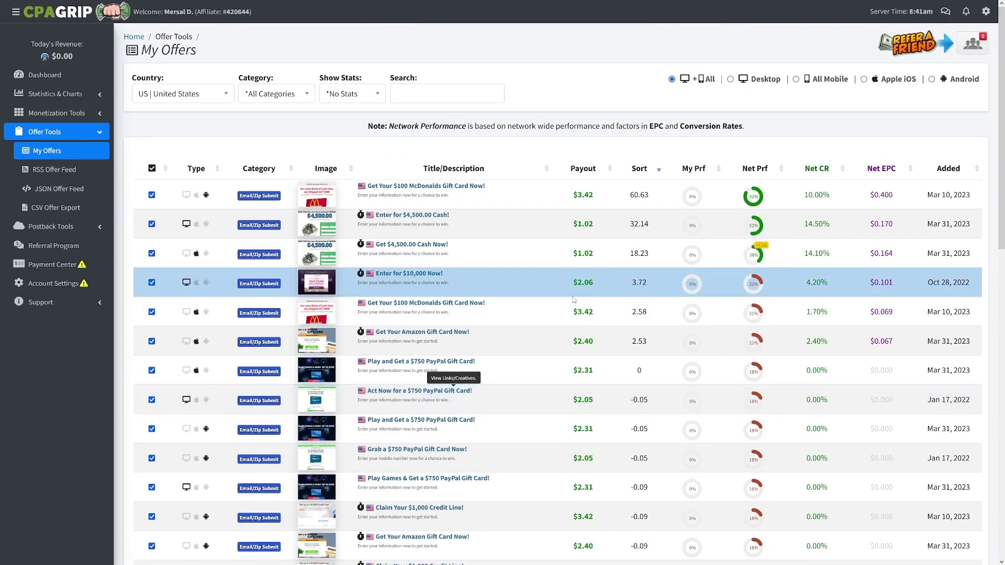